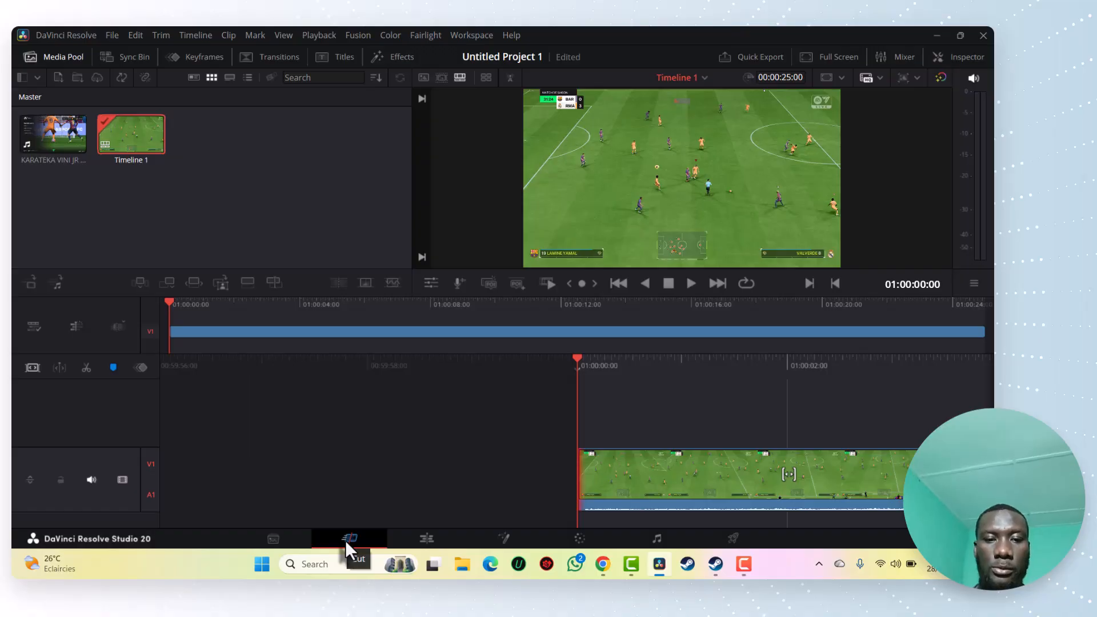
Open the timeline on the Edit page and play it in stages up to about 01:00:08:10
click(418, 539)
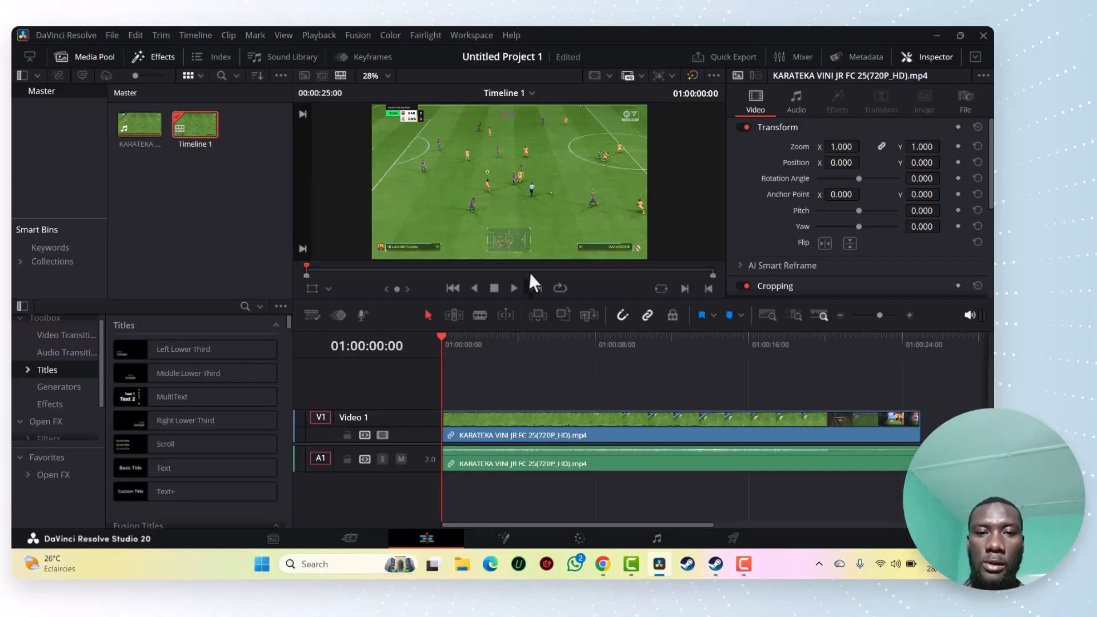
click(514, 287)
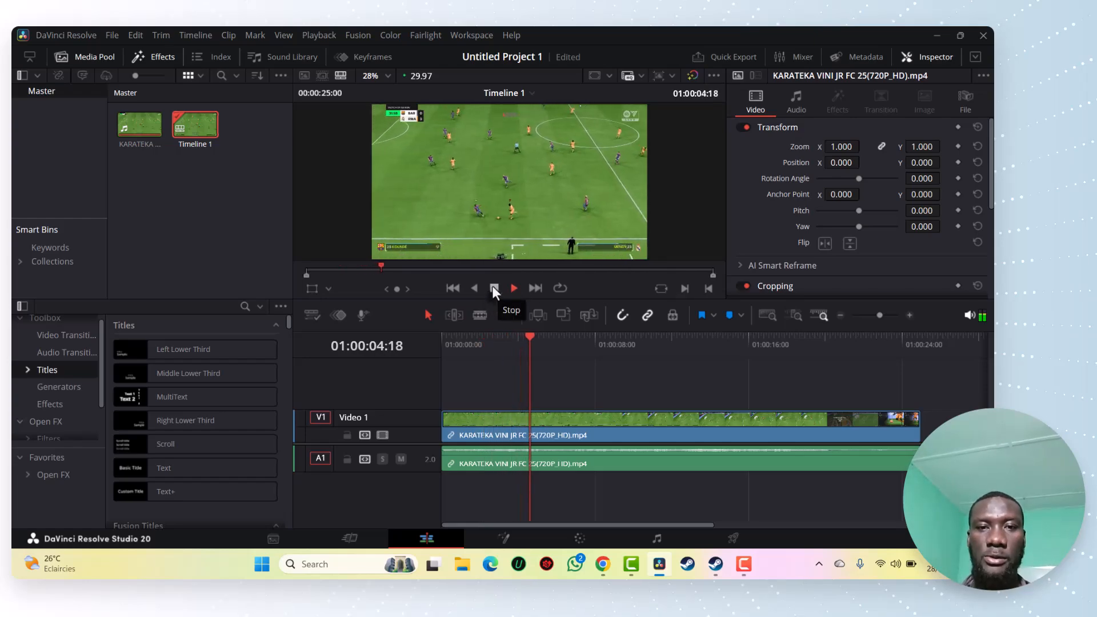
click(493, 287)
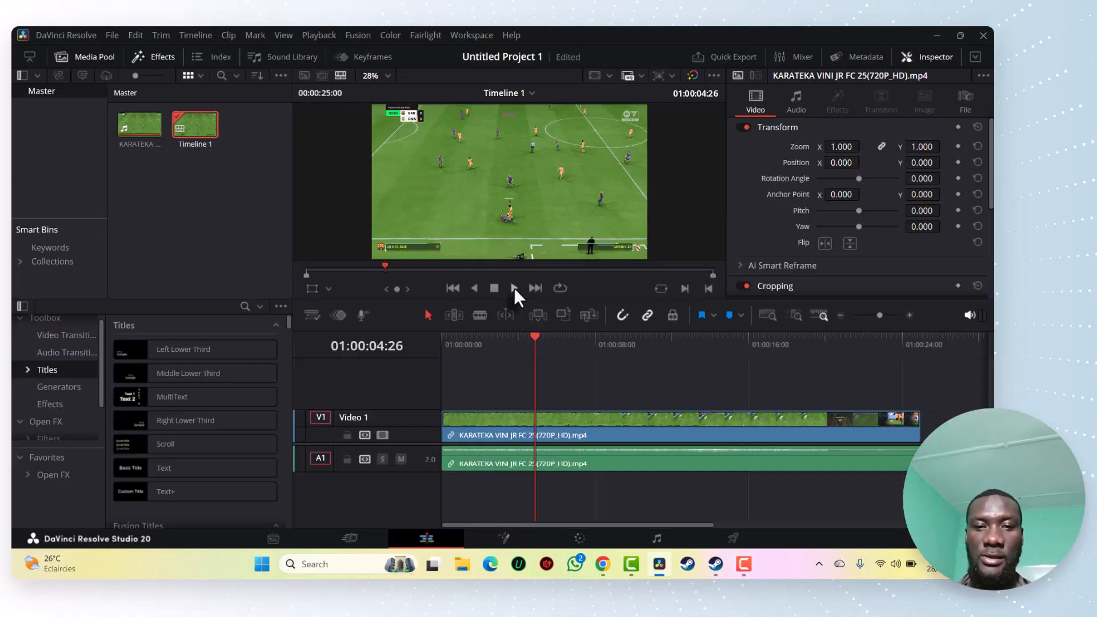
click(514, 287)
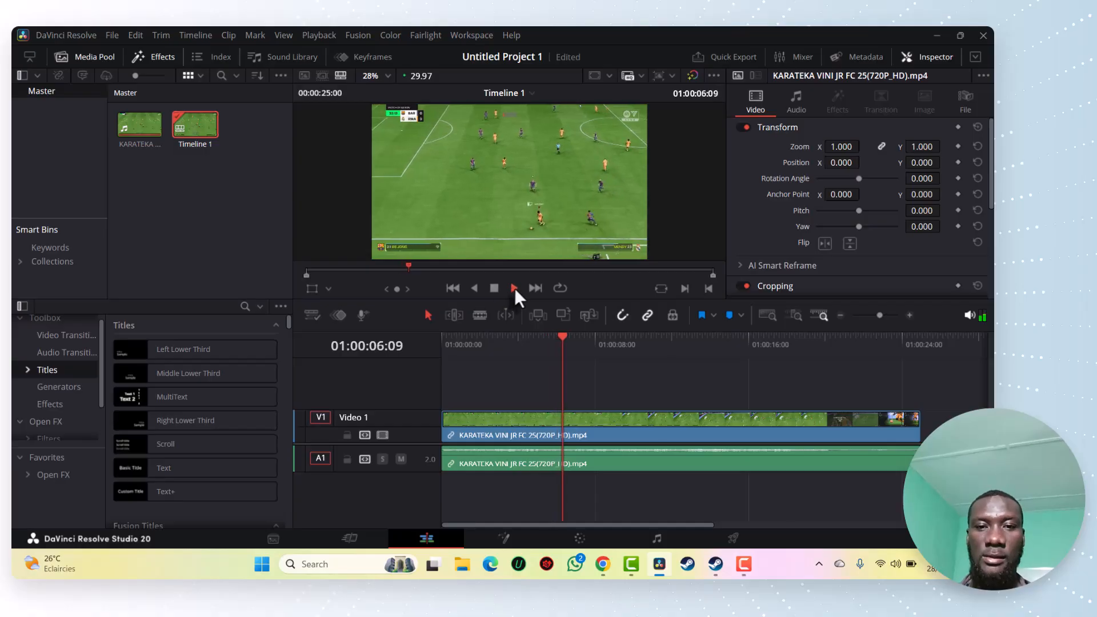
click(495, 287)
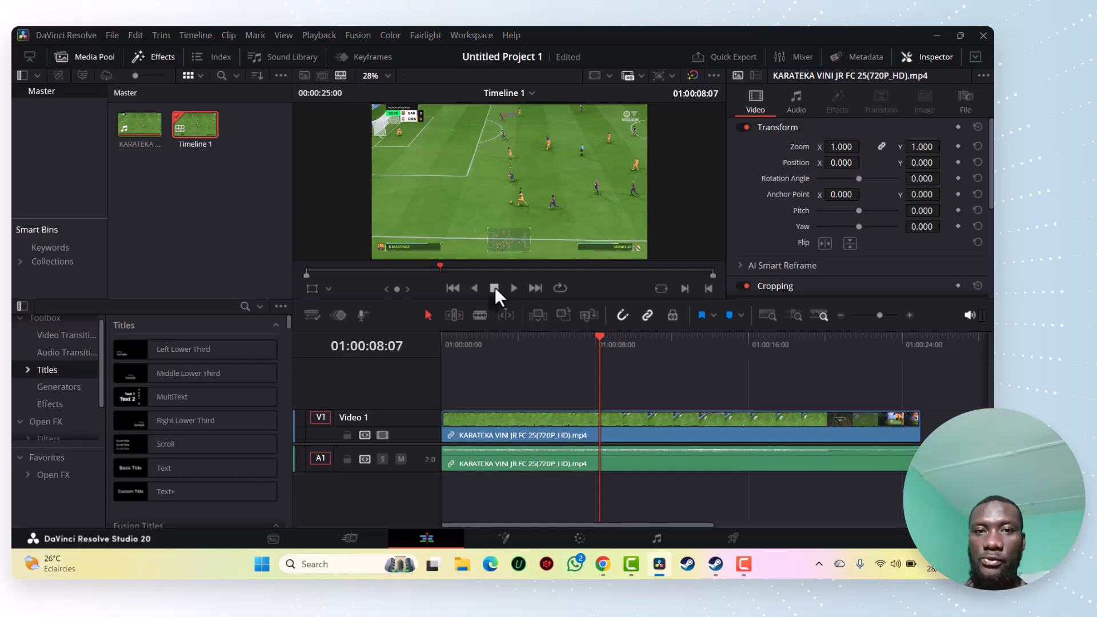
Show the retime controls on the football clip and add a speed point at the playhead
right_click(601, 423)
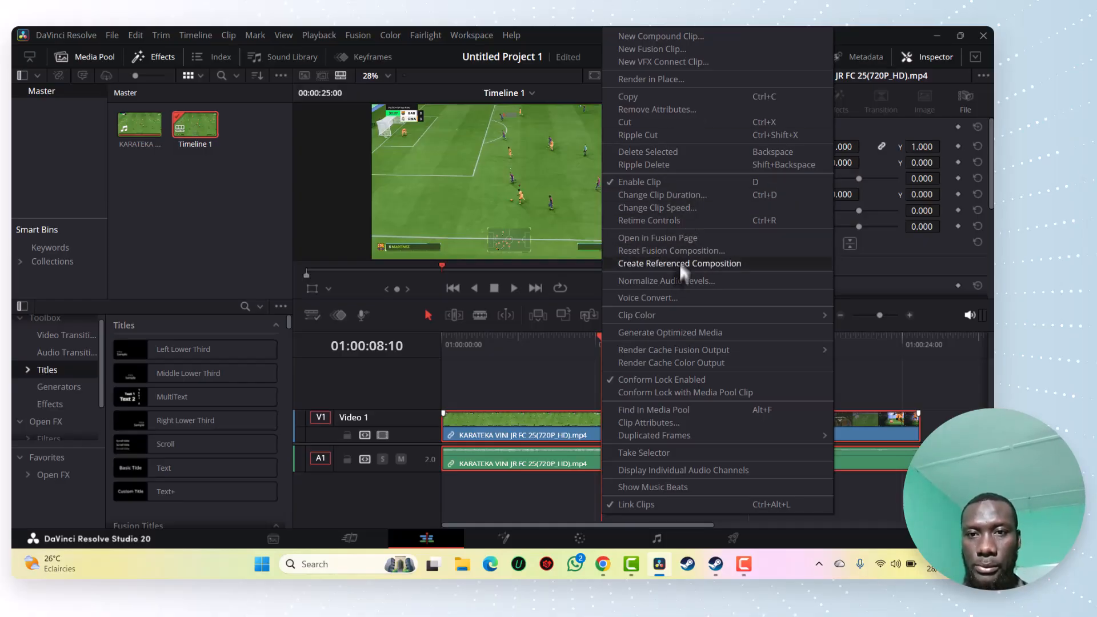
click(666, 224)
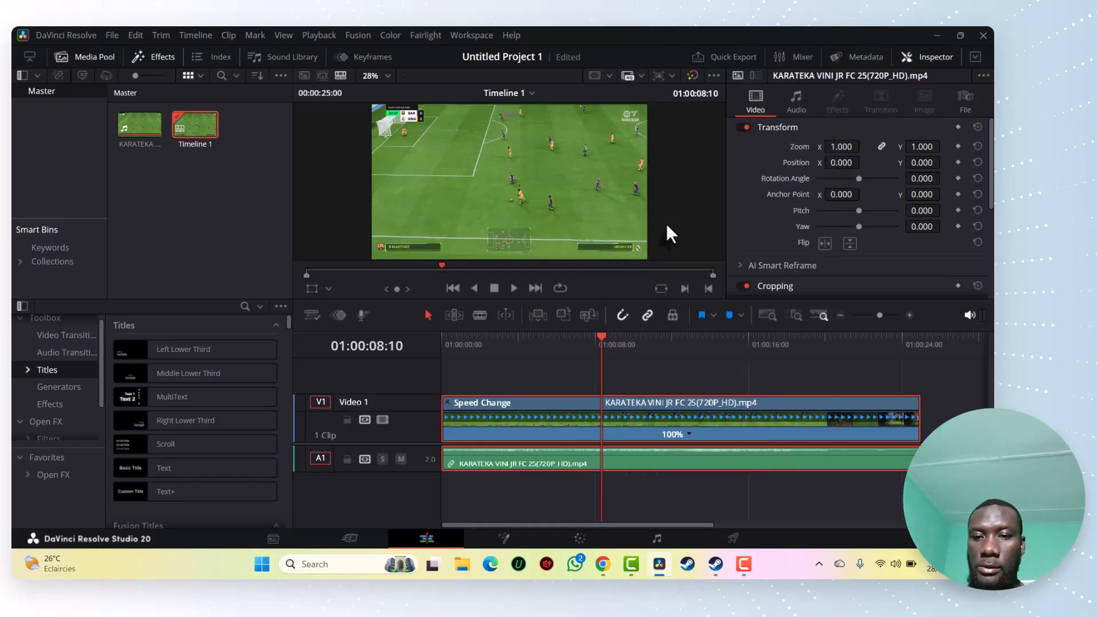
click(690, 435)
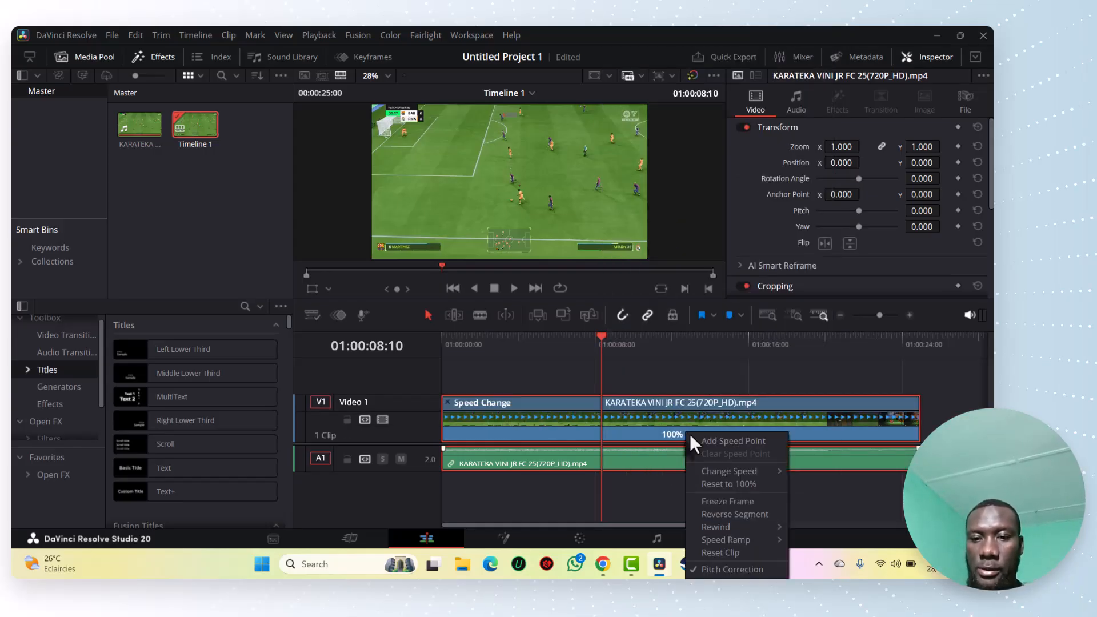
click(750, 441)
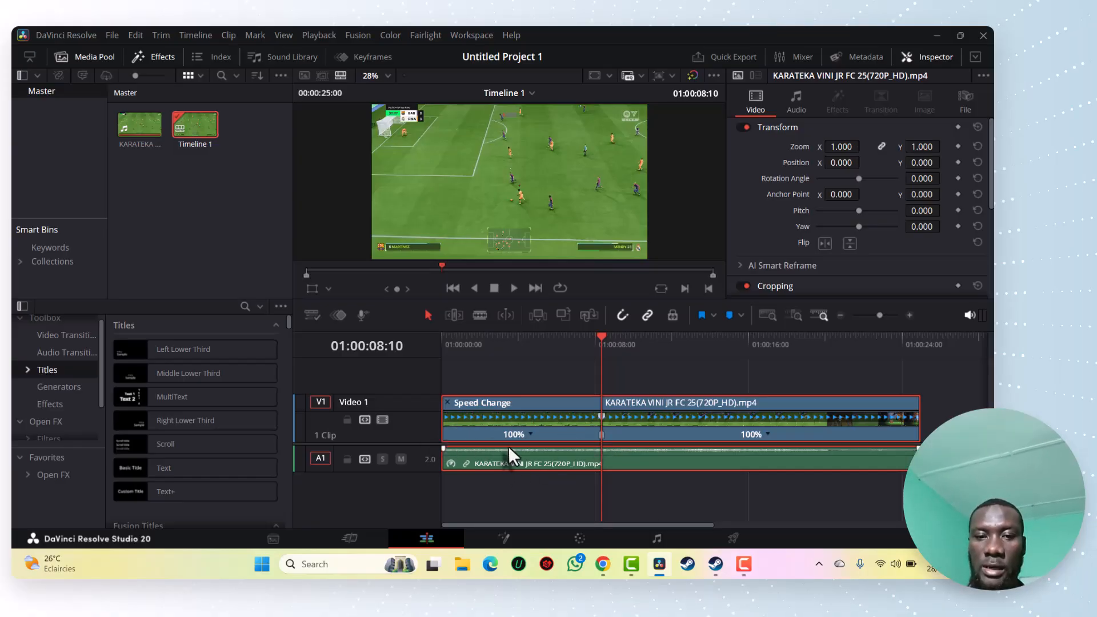
Set the speed of the clip segment after the speed point to 50%
click(767, 434)
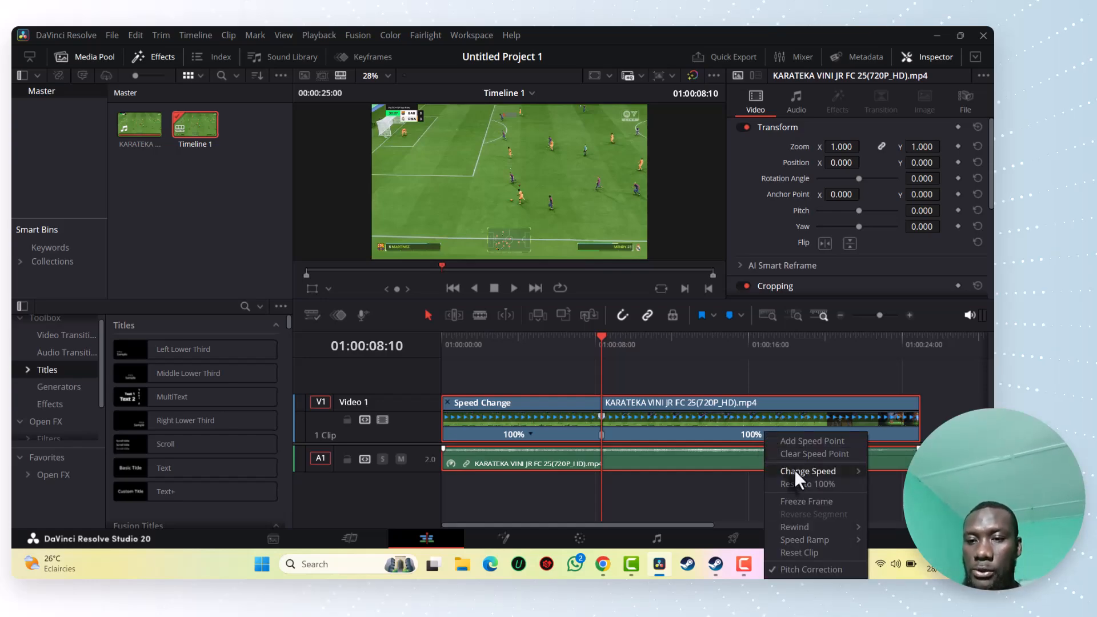
mouse_move(794, 470)
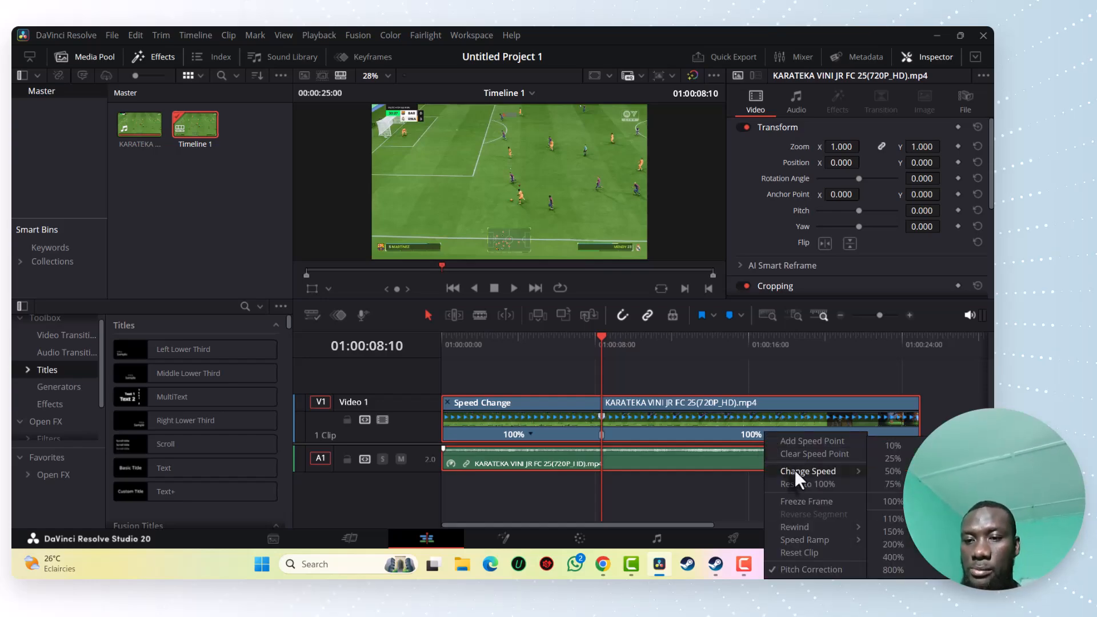
click(893, 471)
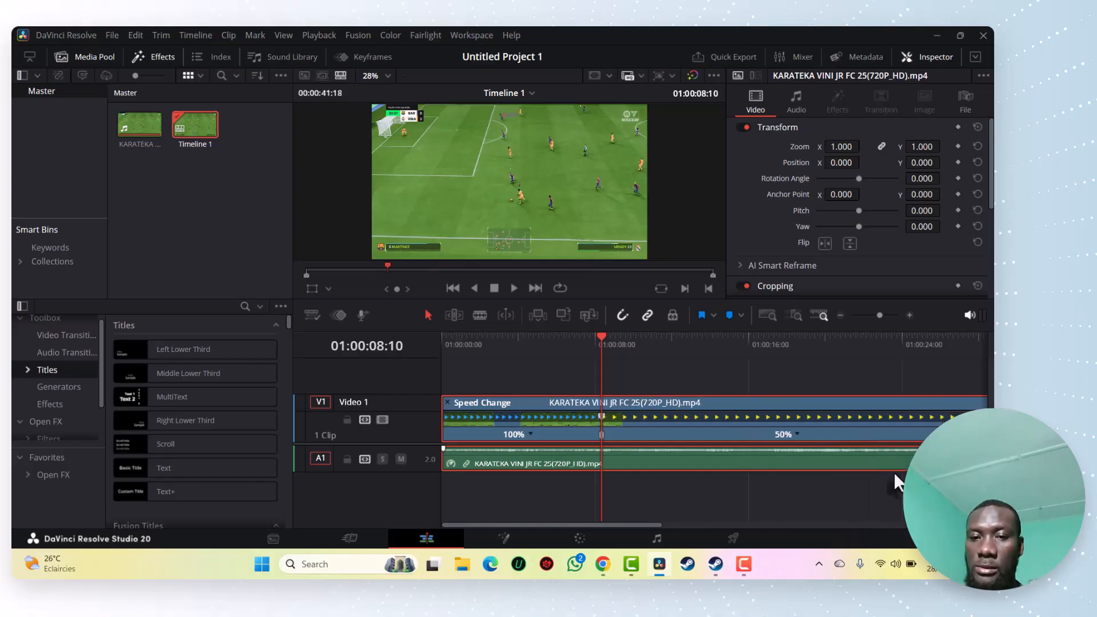
Play on to about 01:00:12:08 and add a second speed point there
click(515, 289)
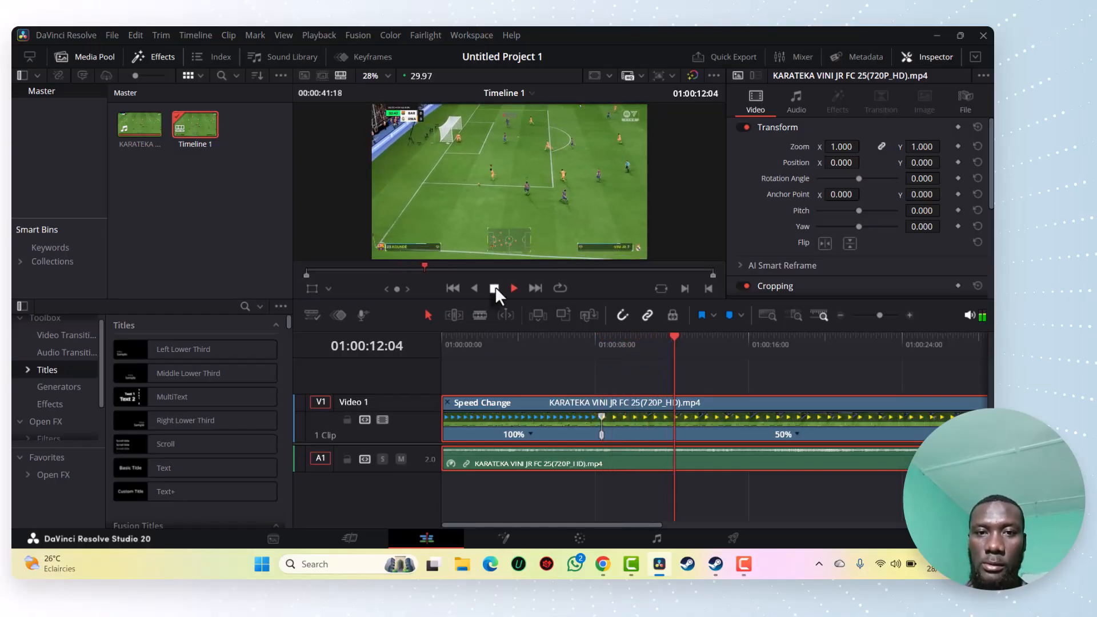
click(495, 286)
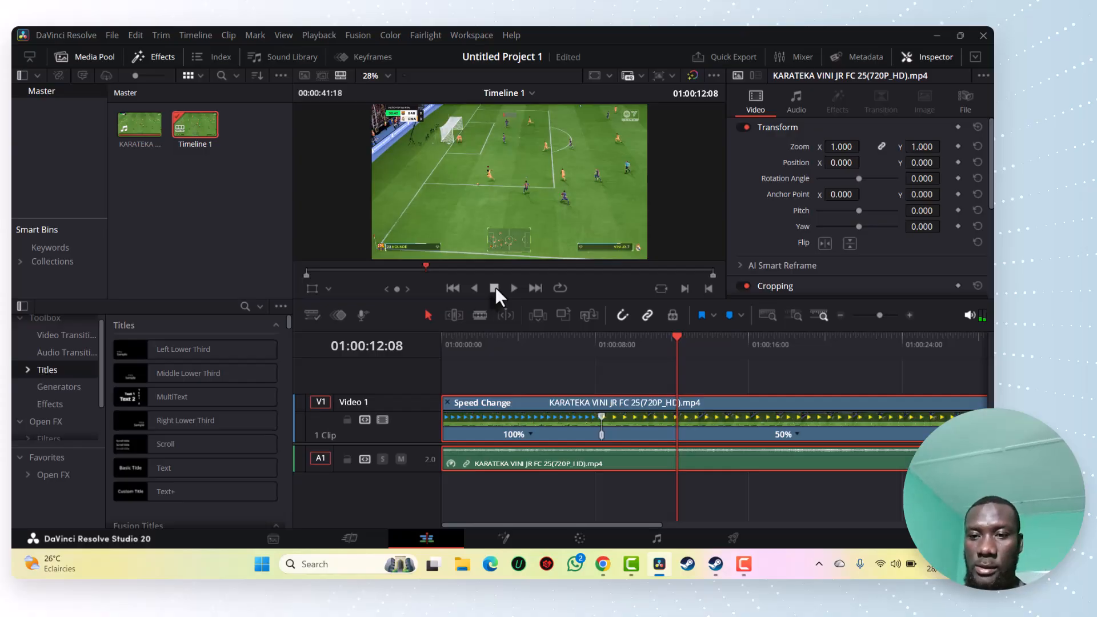
click(797, 435)
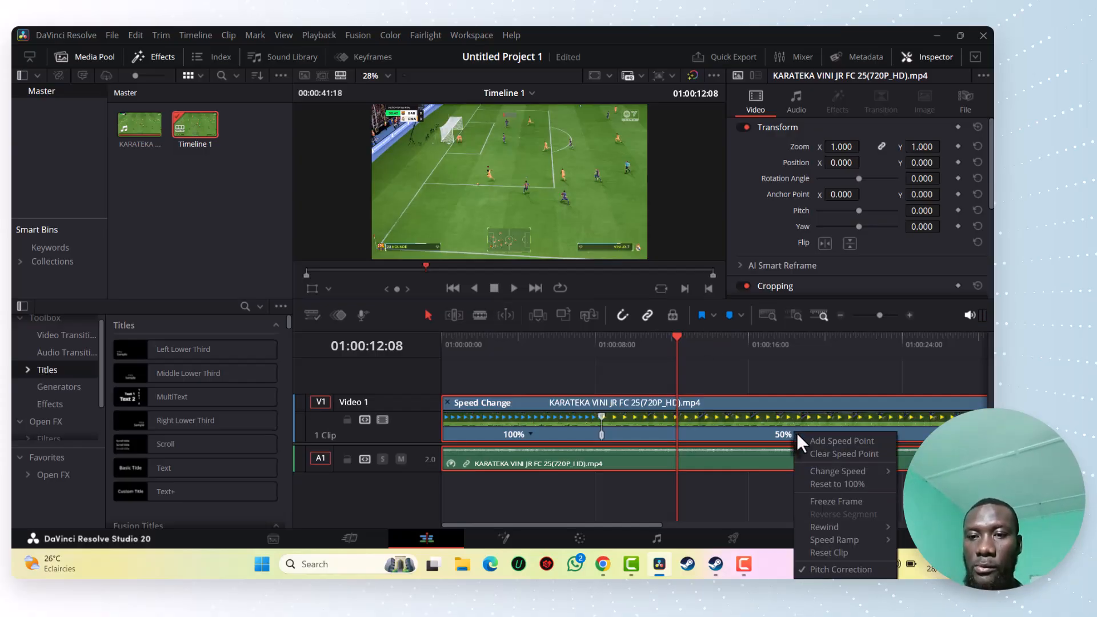
click(828, 442)
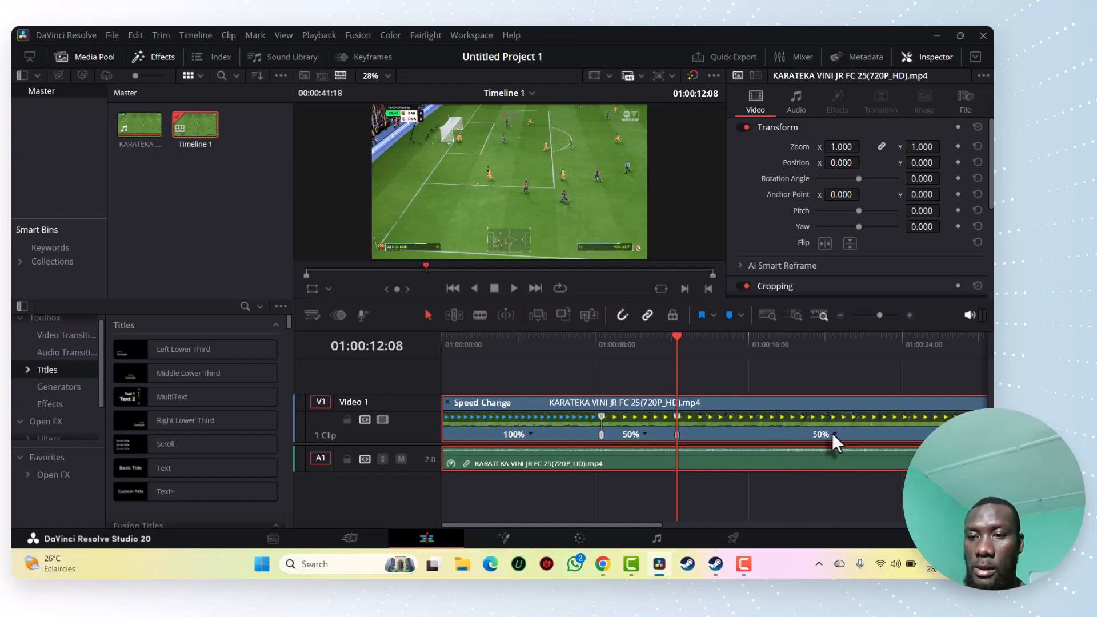
Set the speed of the segment after the second speed point to 100%
click(834, 434)
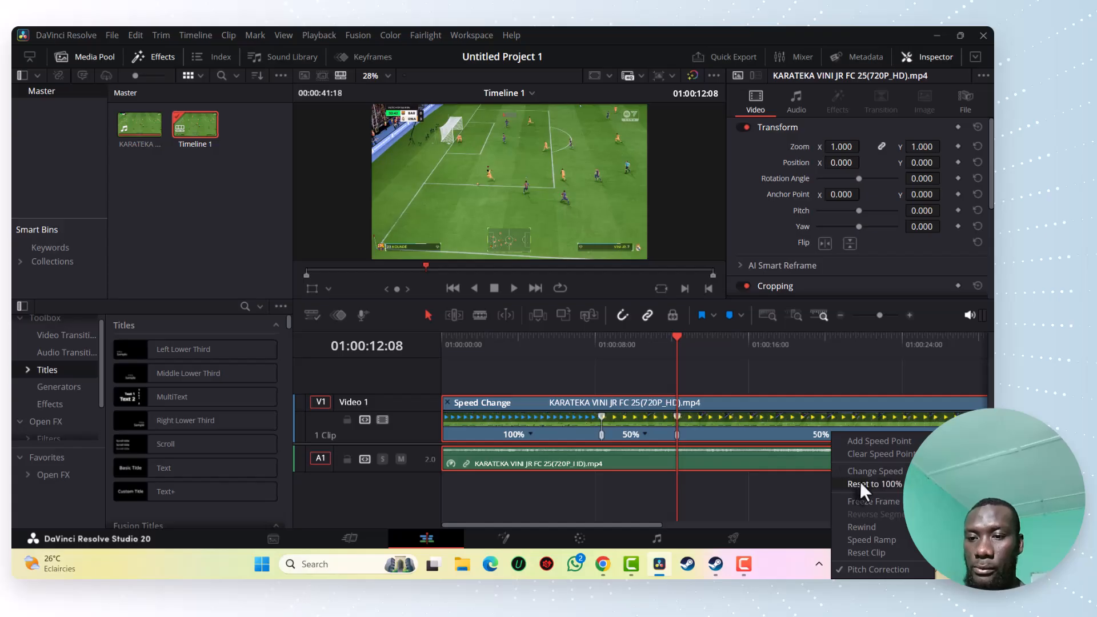
mouse_move(877, 469)
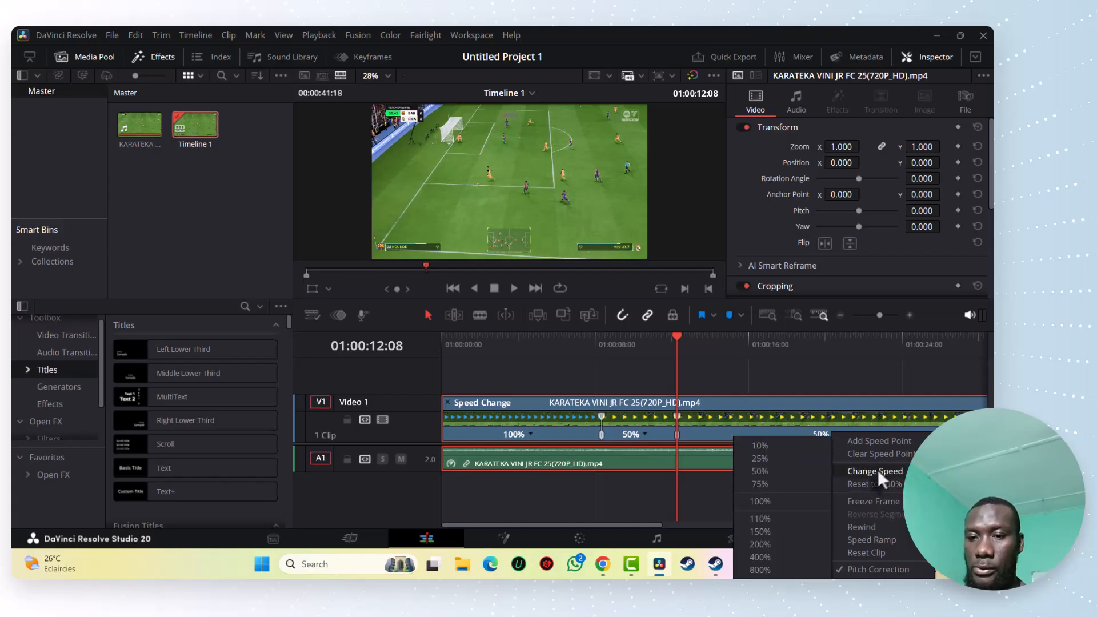
click(810, 505)
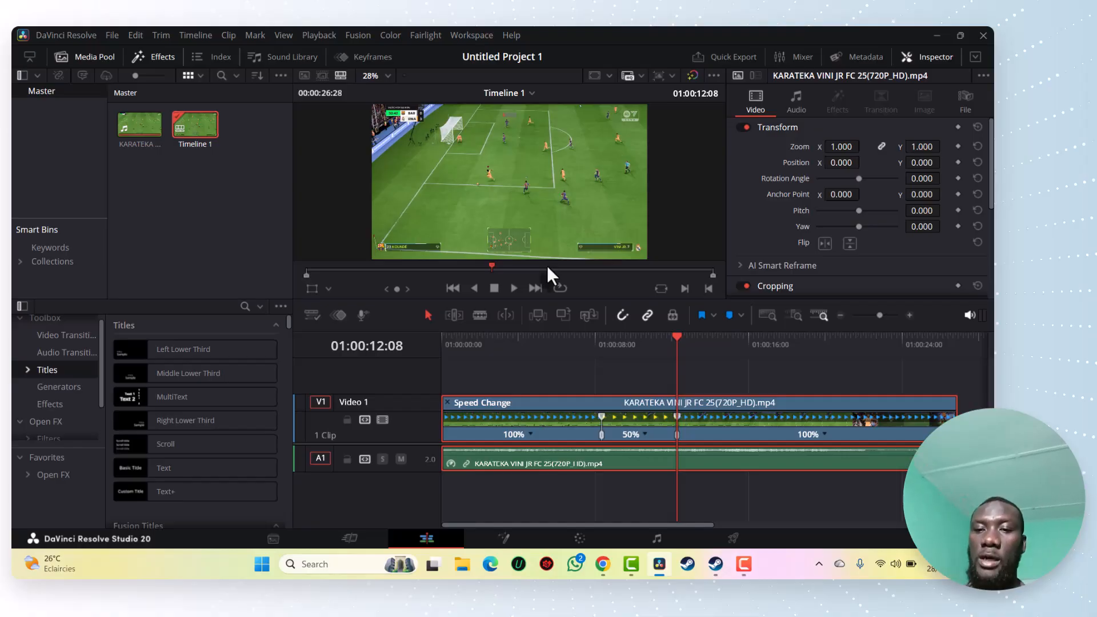
Play past the slow-motion section and place the playhead at 01:00:13:10
click(514, 288)
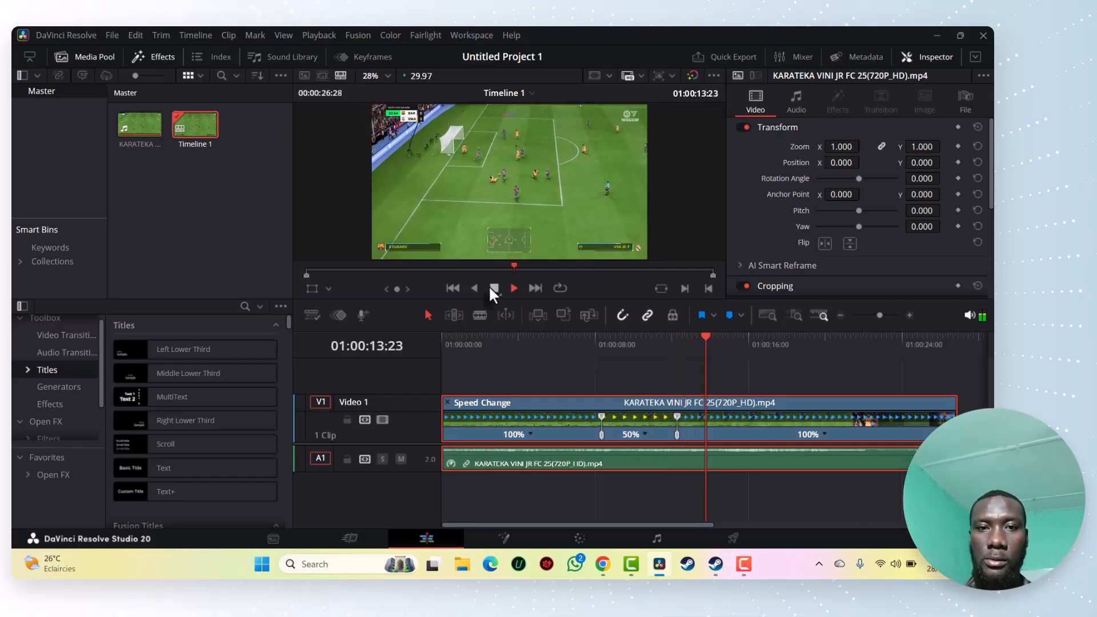
click(491, 288)
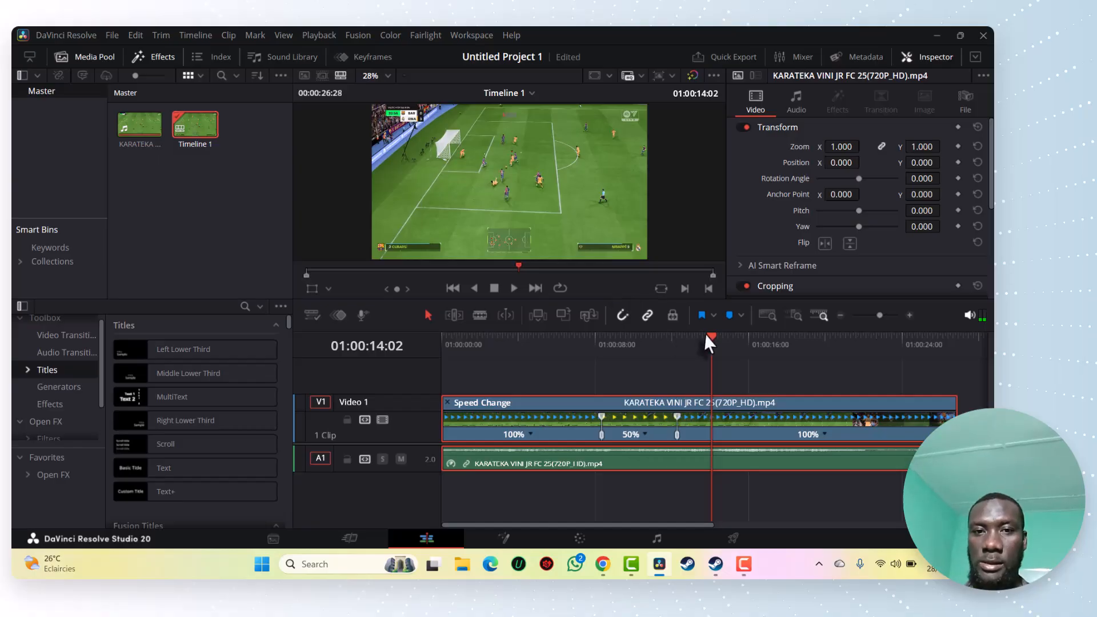
drag(712, 334, 697, 337)
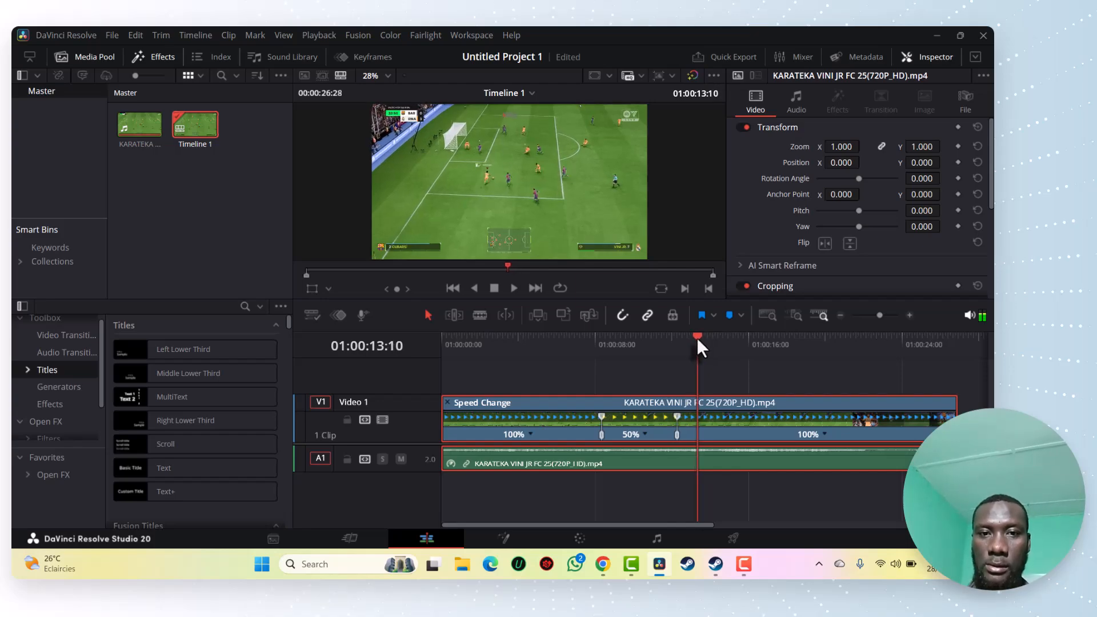
Try a 50% speed on the whole segment after the second speed point, and undo that change
click(823, 433)
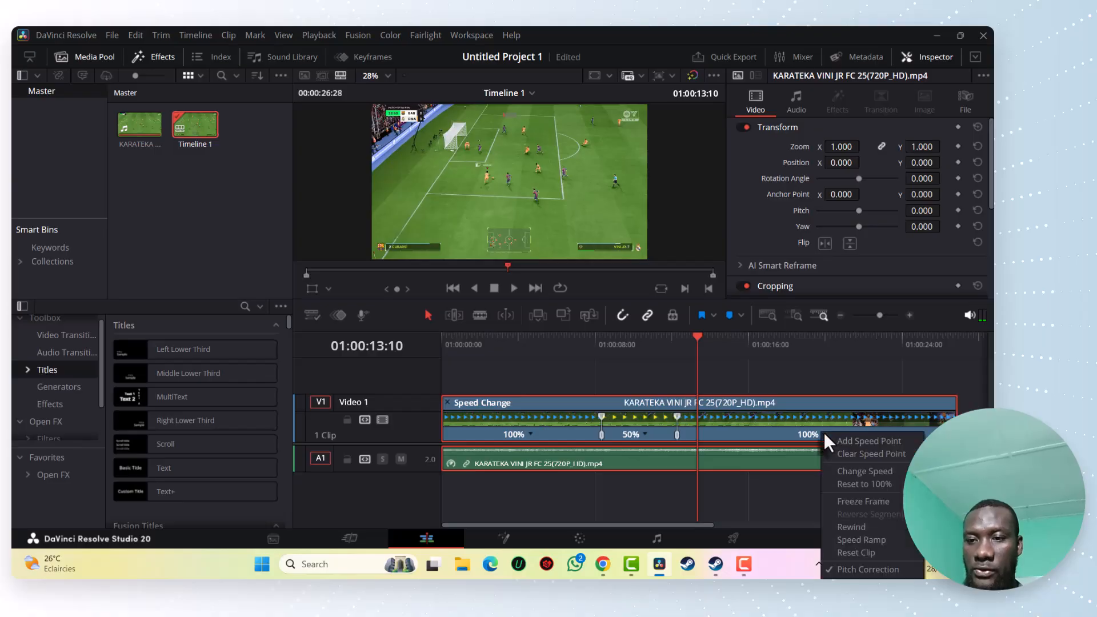
mouse_move(857, 471)
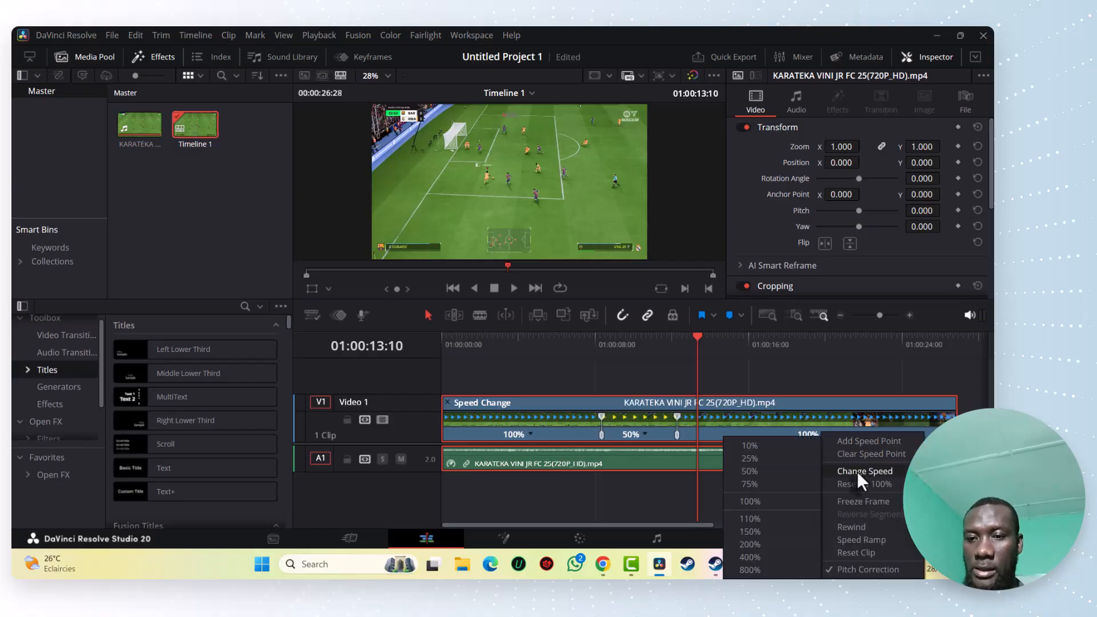
click(791, 472)
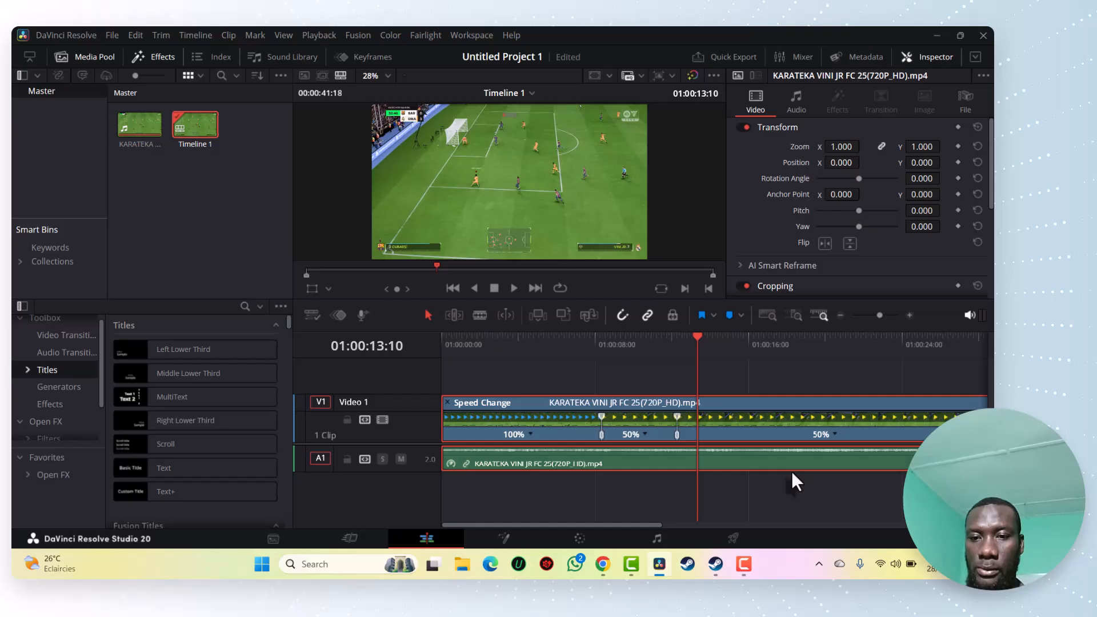
key(ctrl+s)
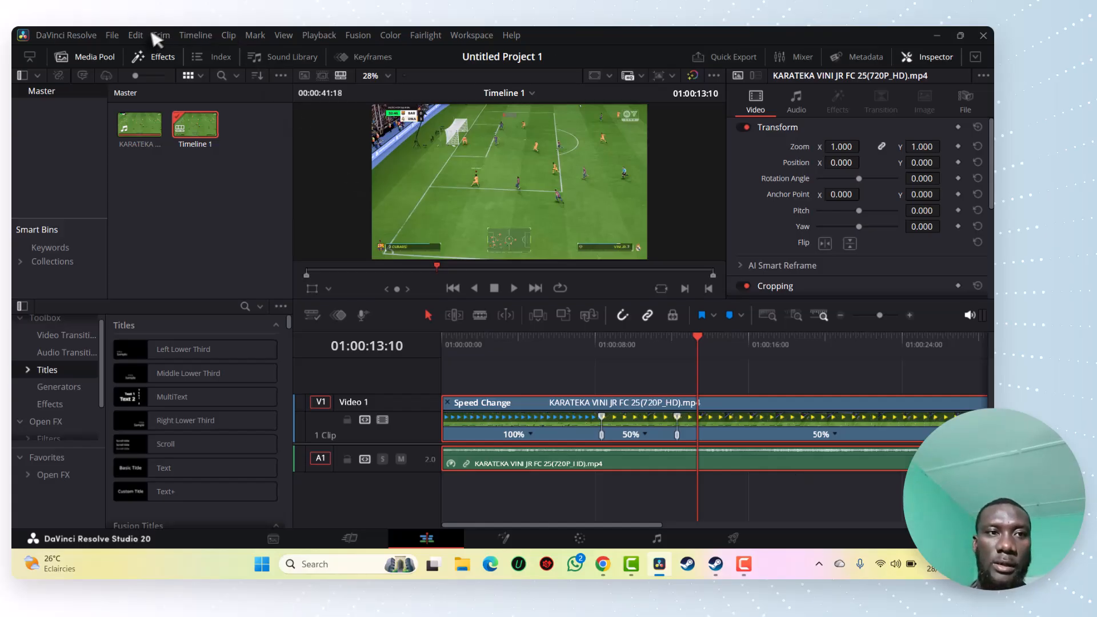
click(138, 38)
click(138, 51)
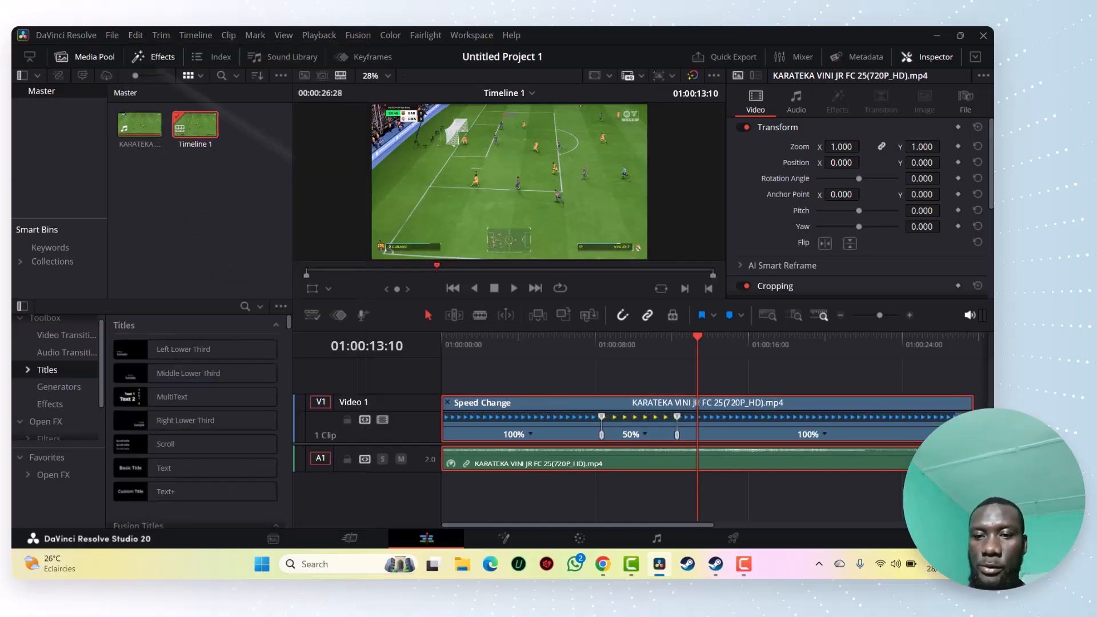
Add a third speed point at 01:00:13:10 and set the segment after it to 50% speed
click(823, 433)
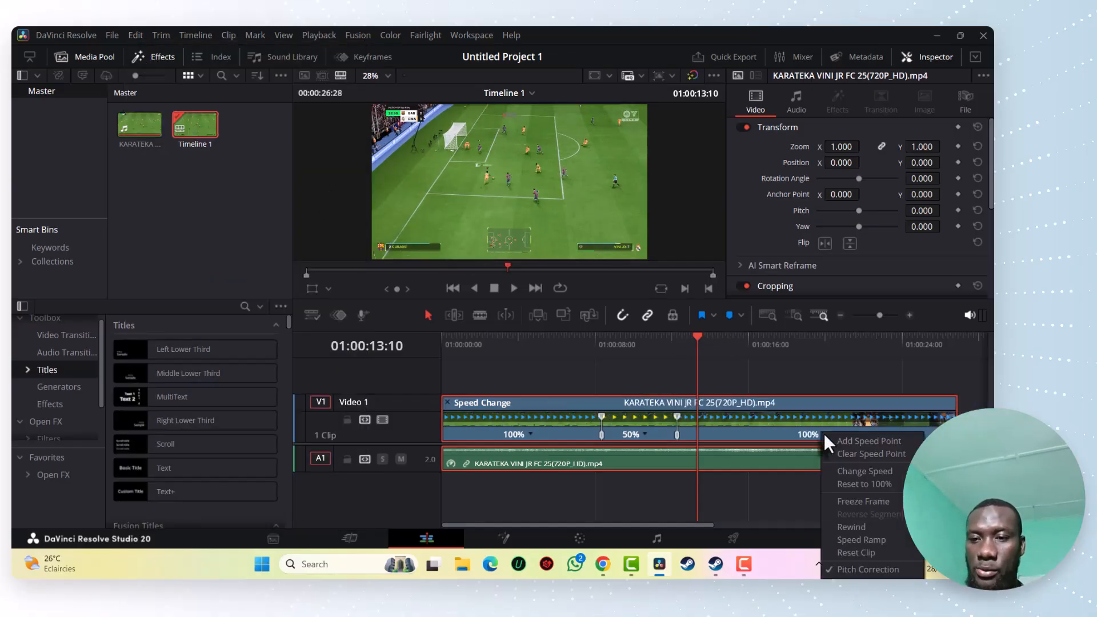
click(874, 435)
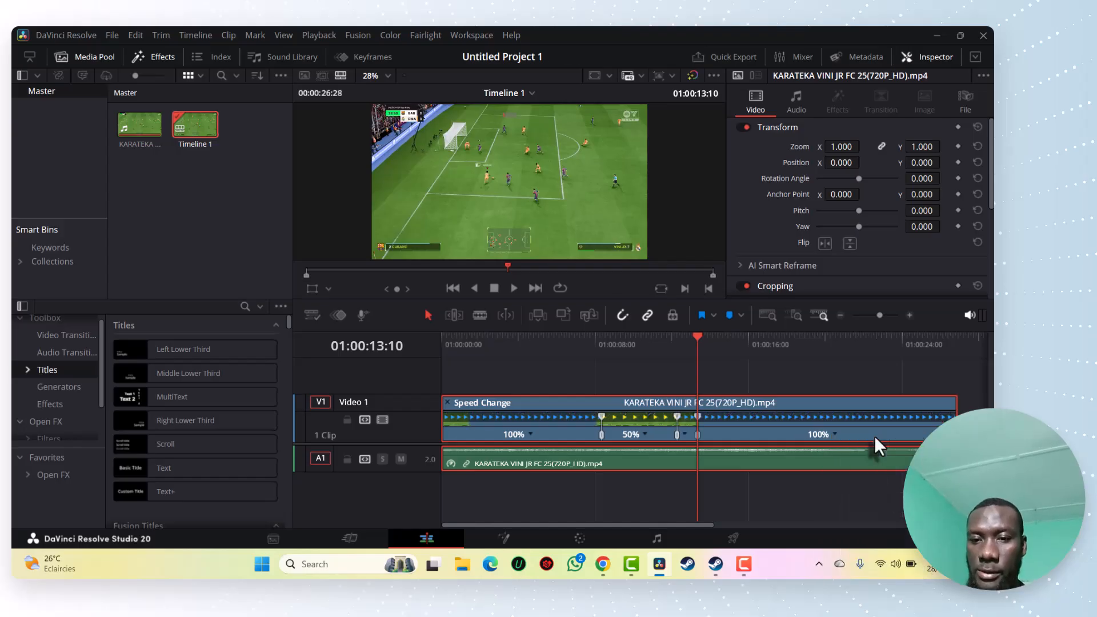
click(834, 434)
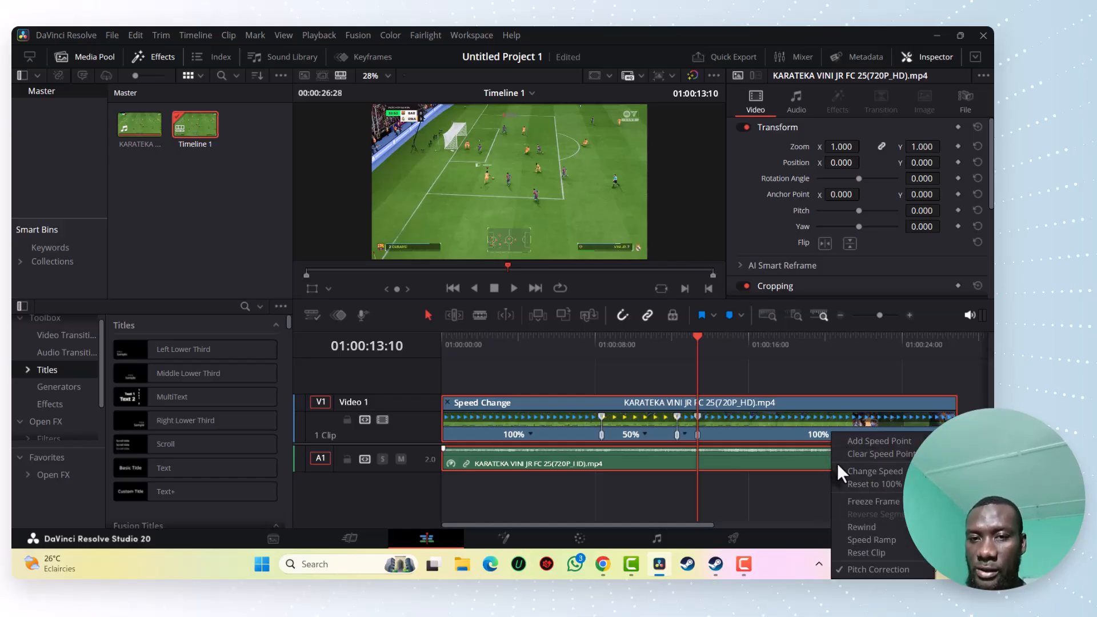
mouse_move(854, 472)
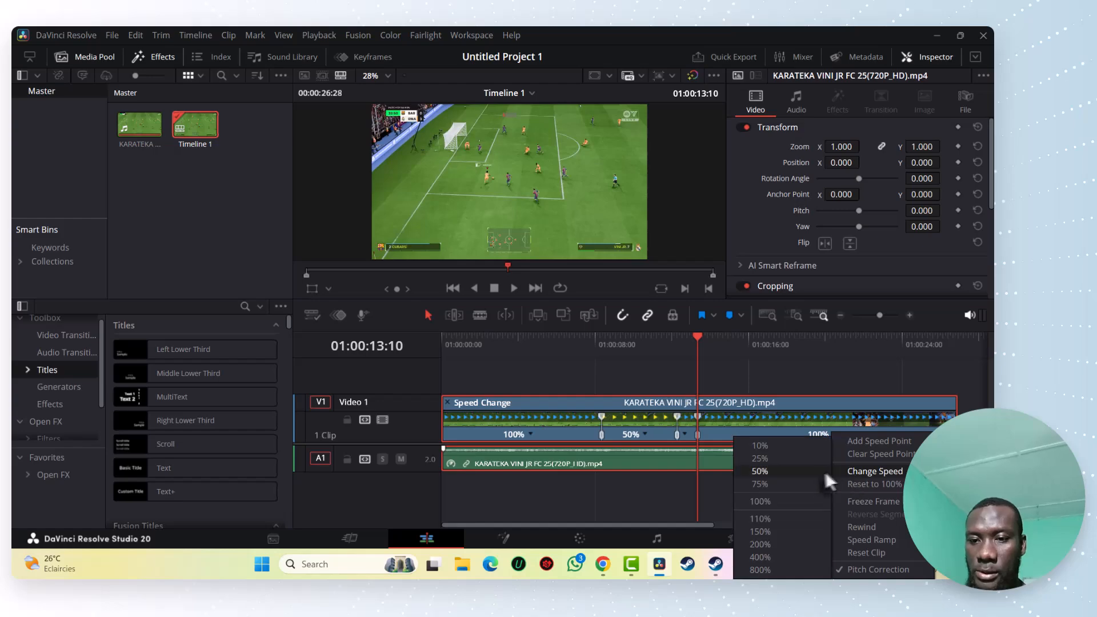
click(805, 477)
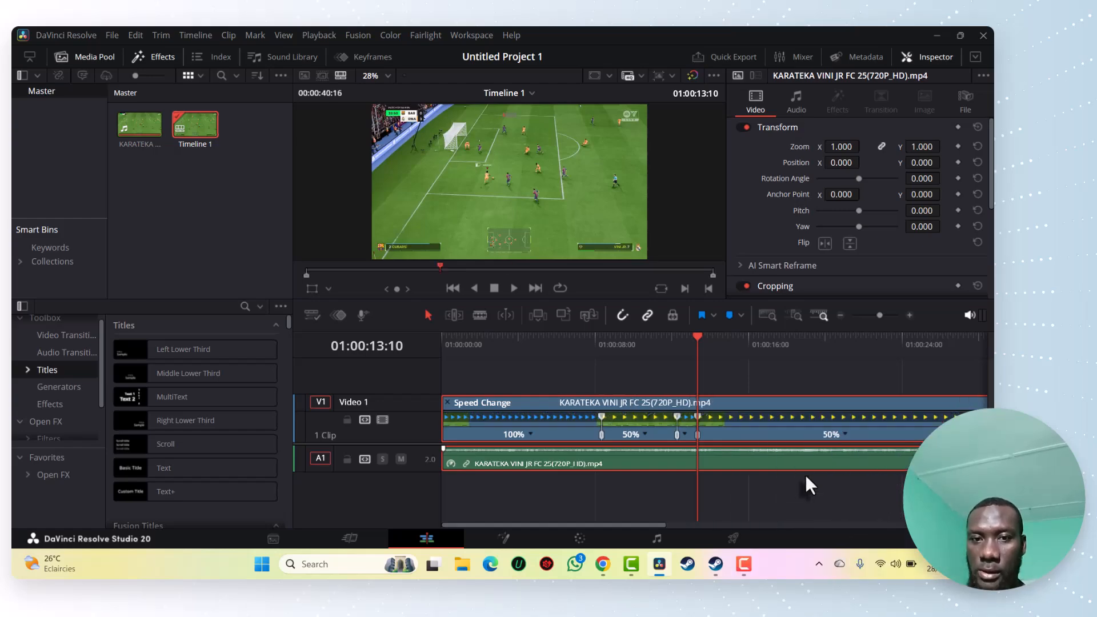
Play the clip on to 01:00:15:17 and add a fourth speed point there
click(513, 288)
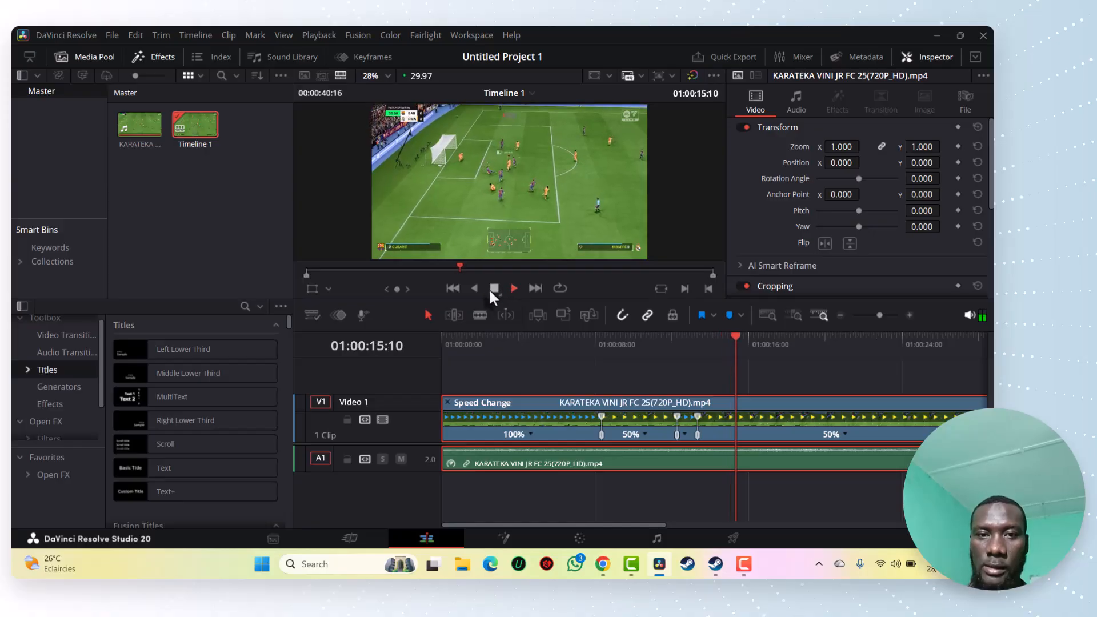
click(489, 289)
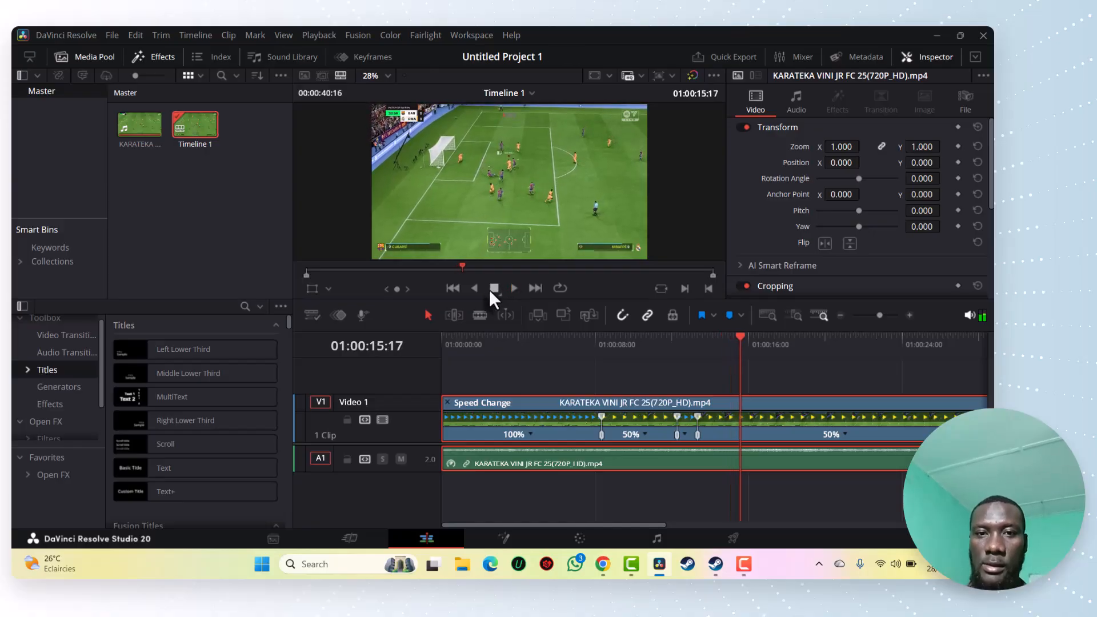
click(846, 434)
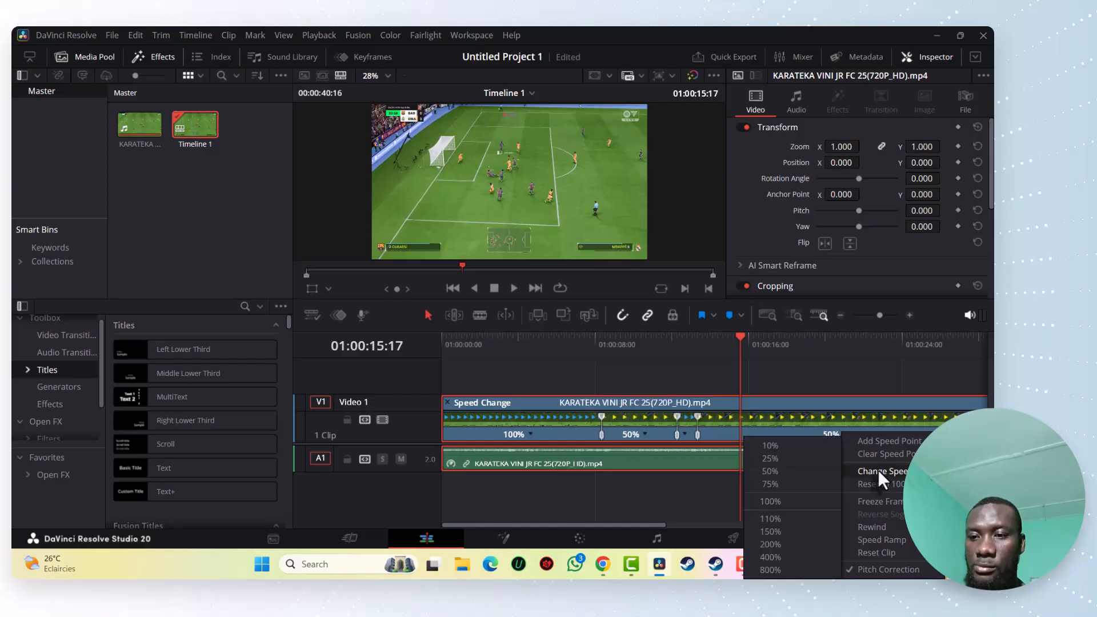
click(881, 440)
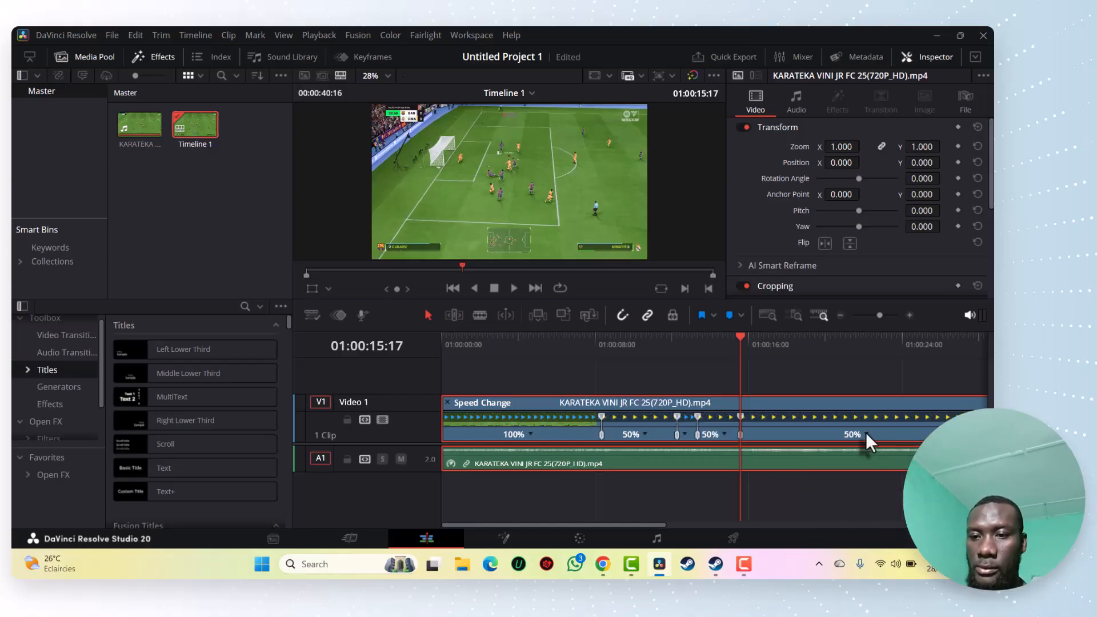
Set the speed of the segment after the fourth speed point to 100%
click(867, 433)
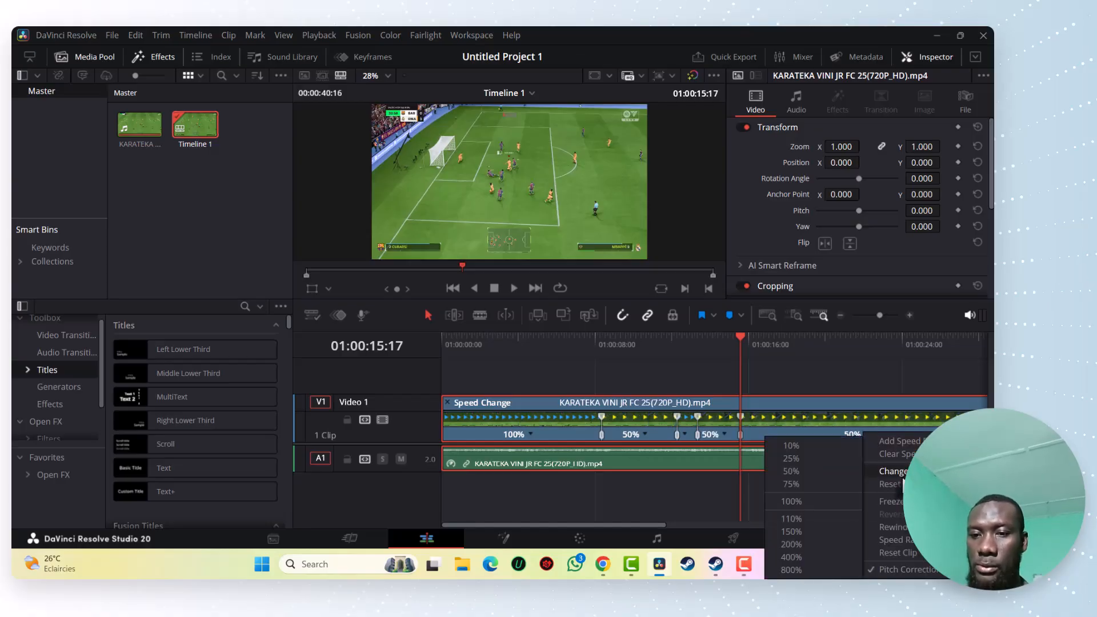
mouse_move(894, 472)
click(835, 501)
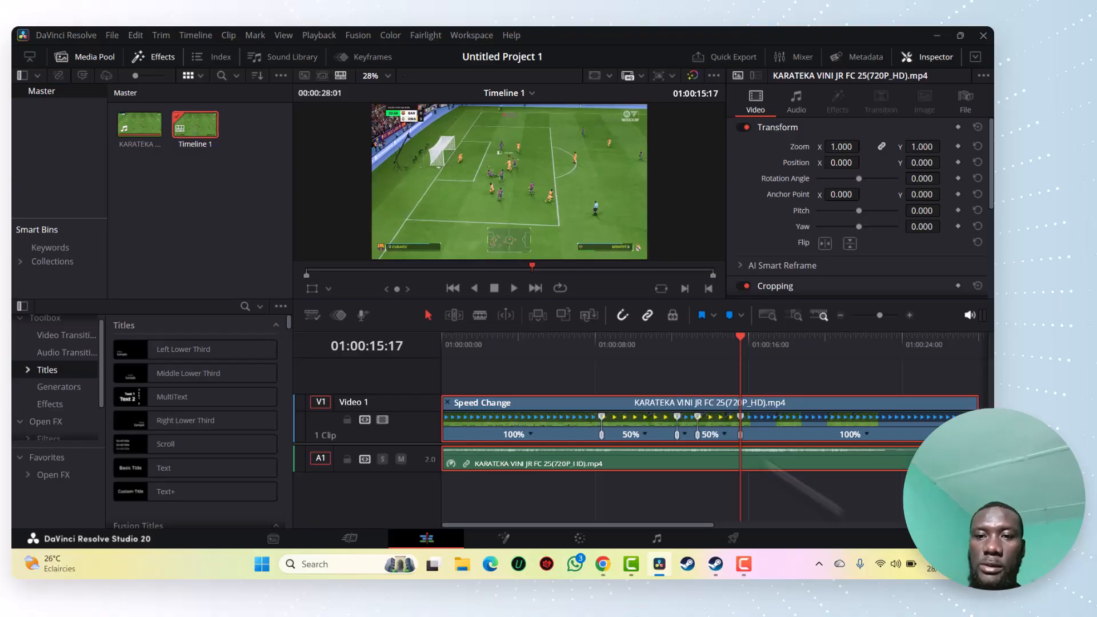
Play the segment after the fourth speed point to check its speed, and save the project
click(513, 284)
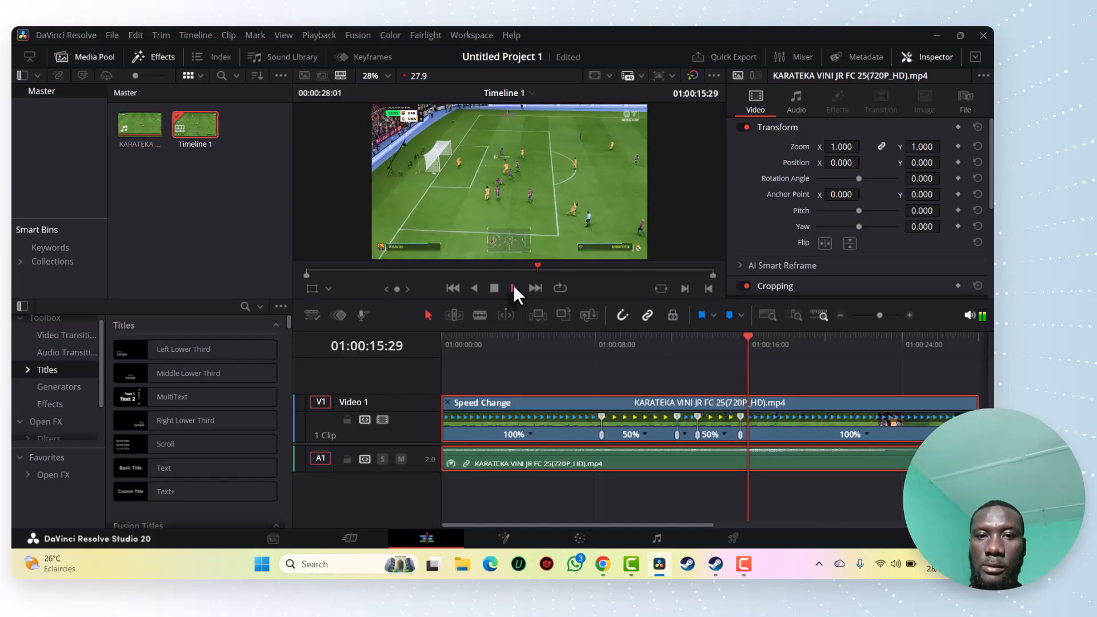
click(498, 289)
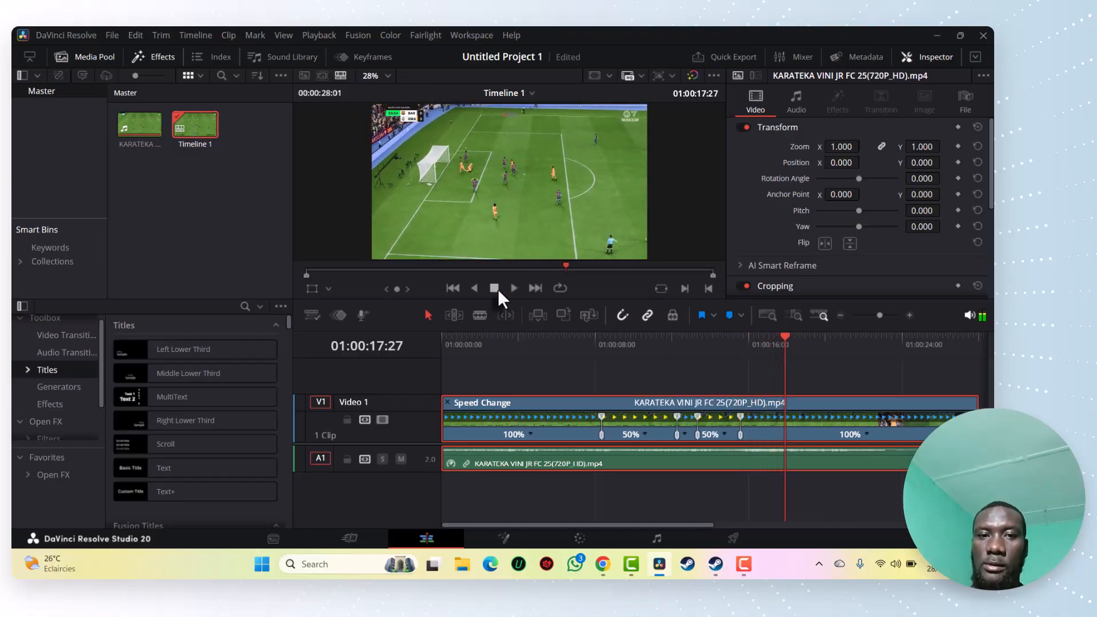
key(ctrl+s)
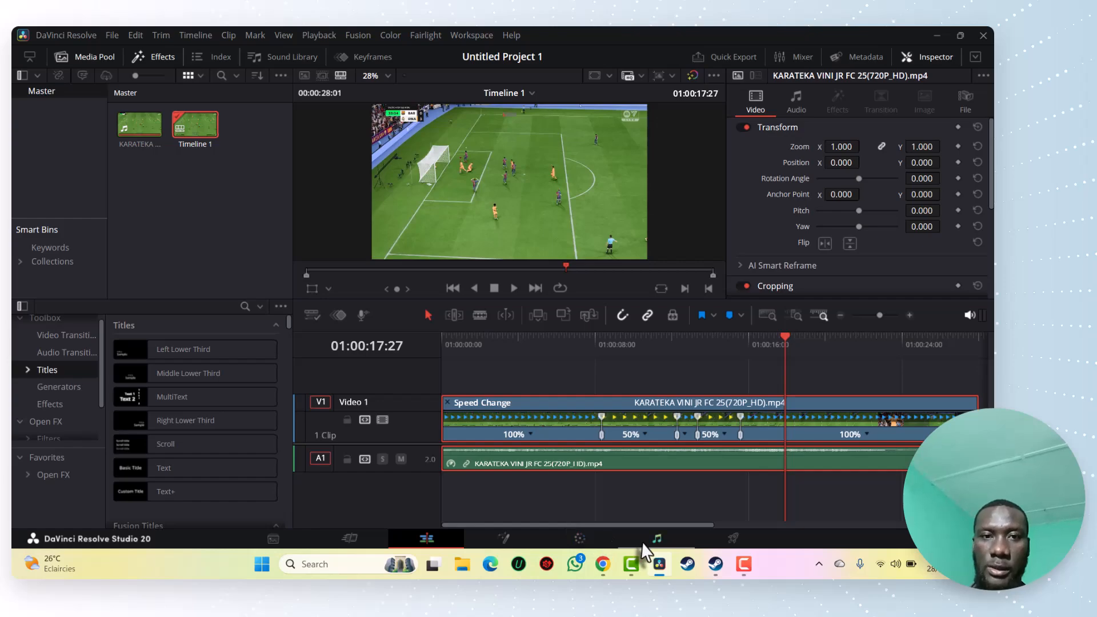
Open the render settings, name the export "speed ram" and set its destination to the Montages folder on the Desktop
click(730, 540)
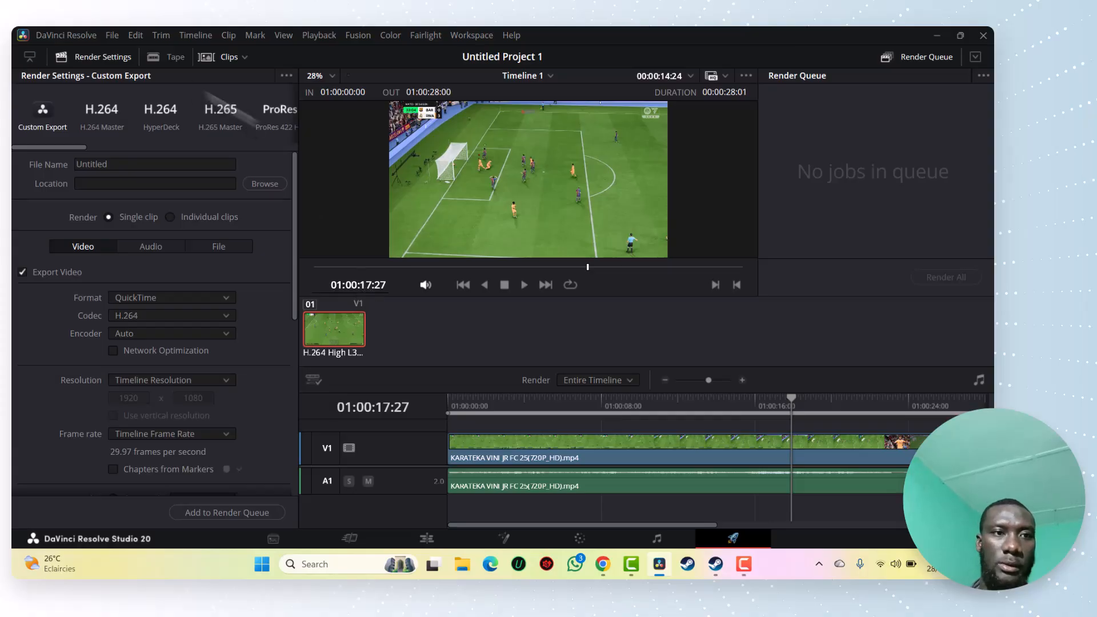
click(161, 163)
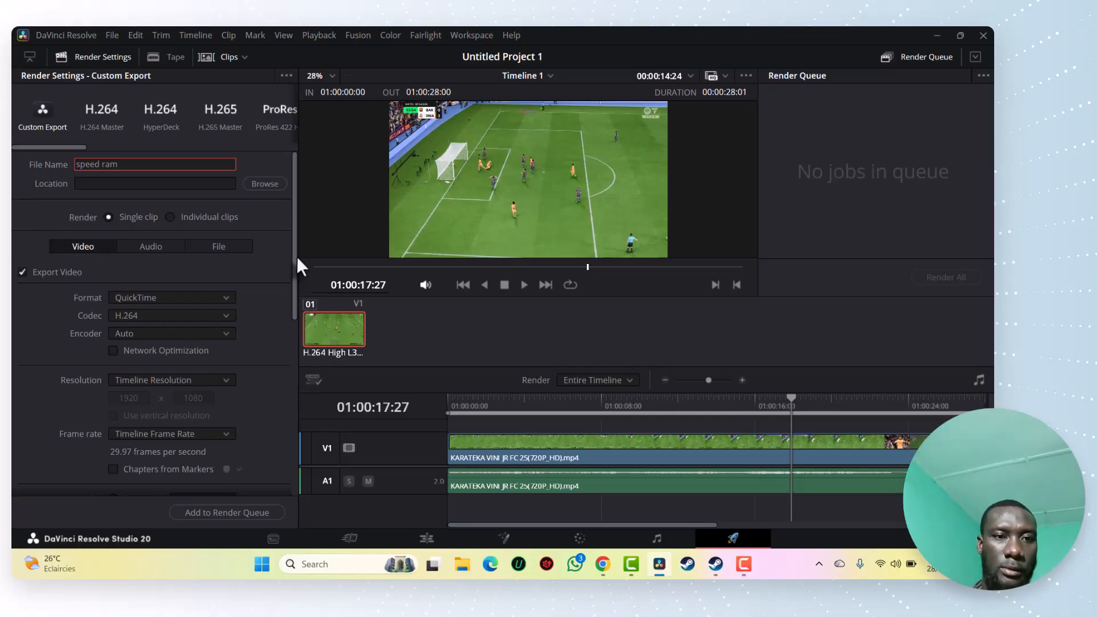
click(272, 183)
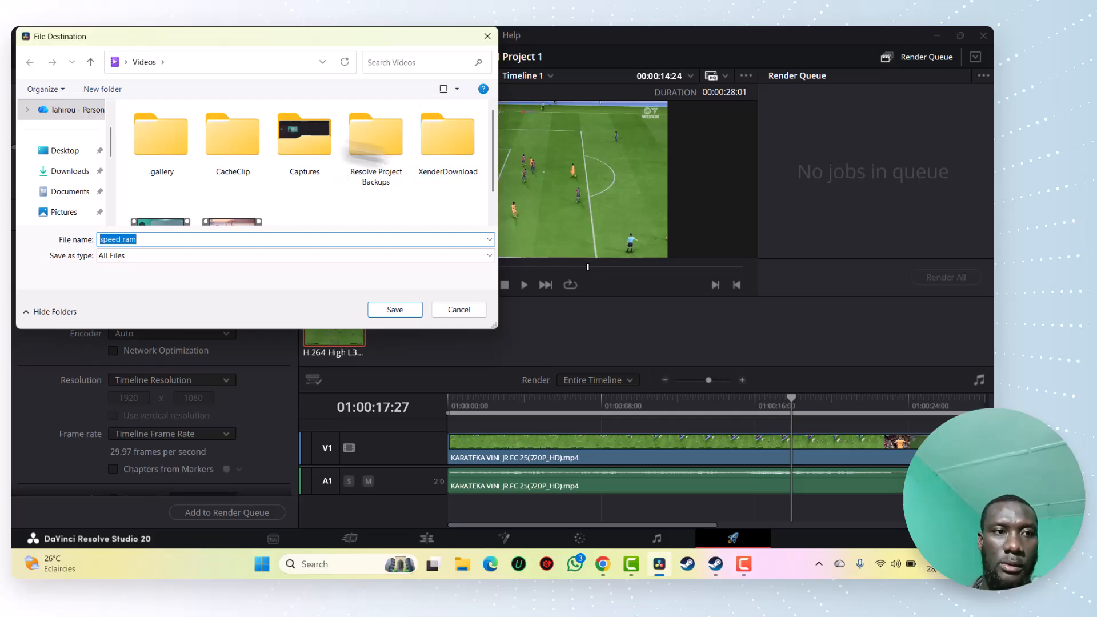
click(64, 151)
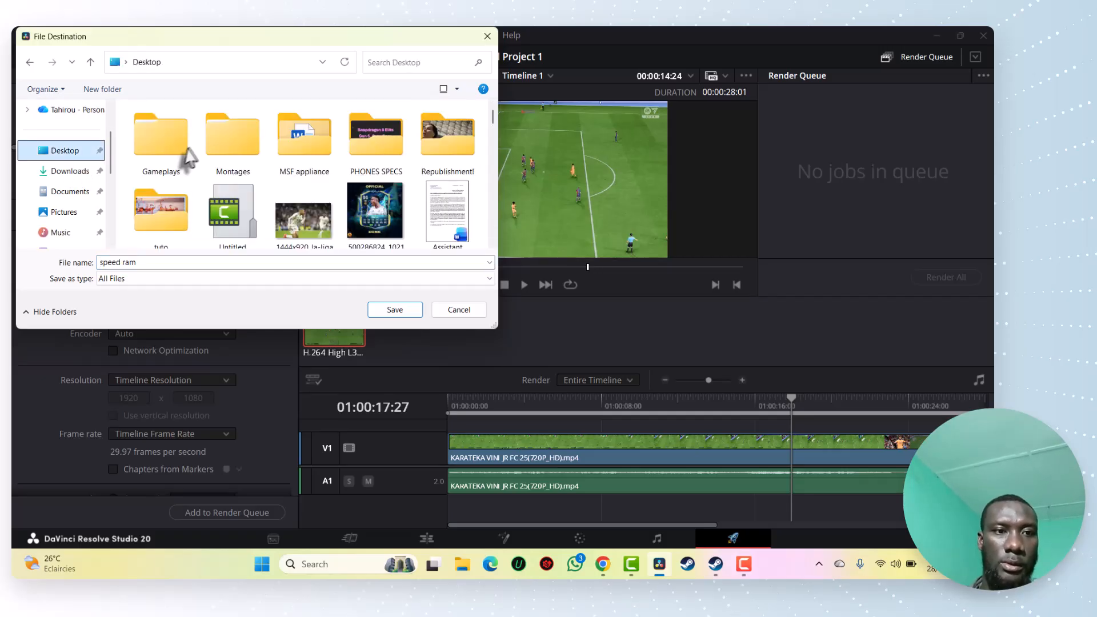
double_click(239, 149)
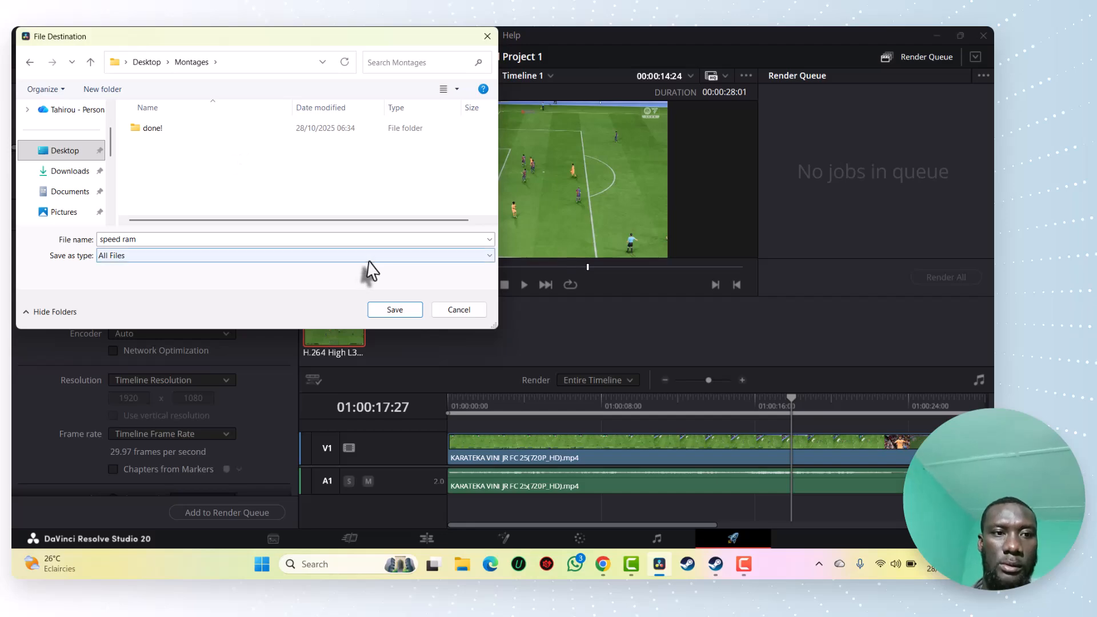
click(395, 310)
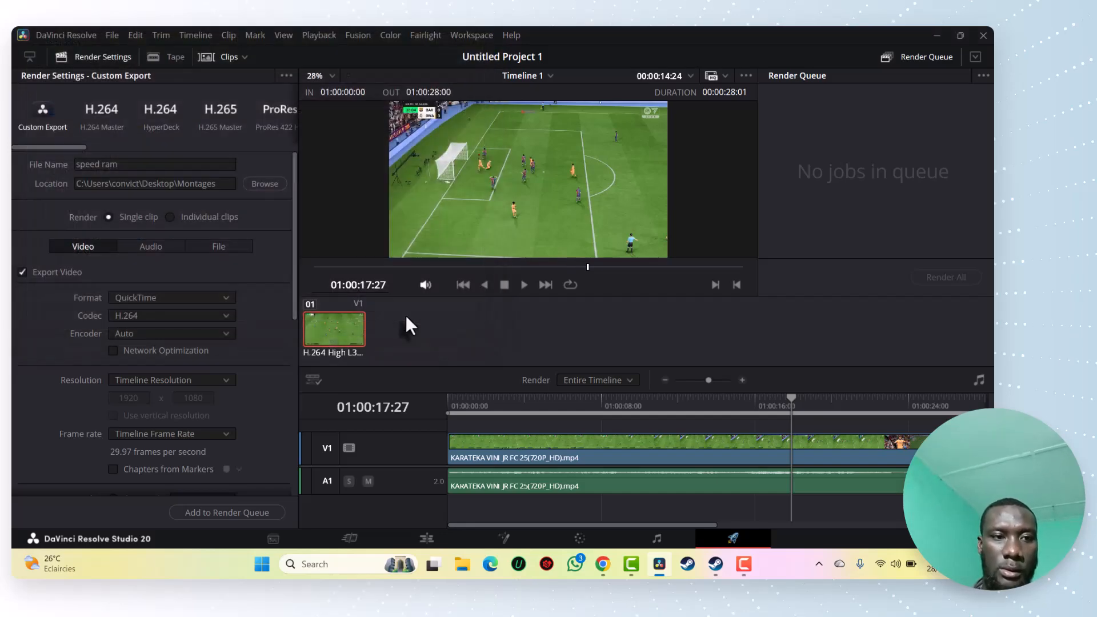
Keep the automatic quality at Best, add the export to the render queue and render it
drag(293, 252, 290, 395)
click(199, 215)
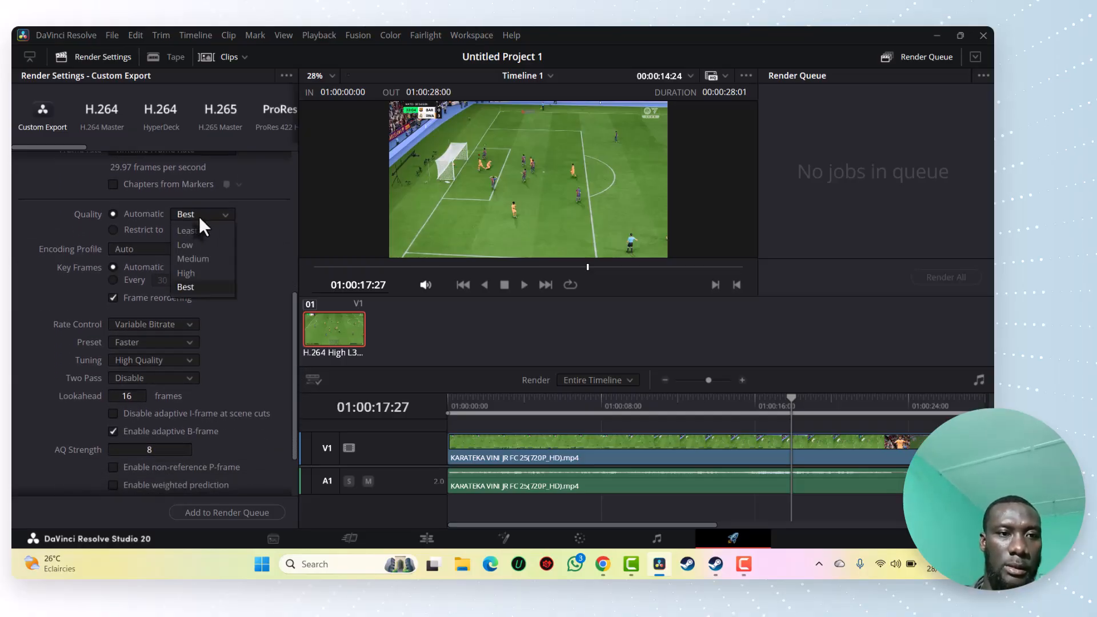
click(202, 258)
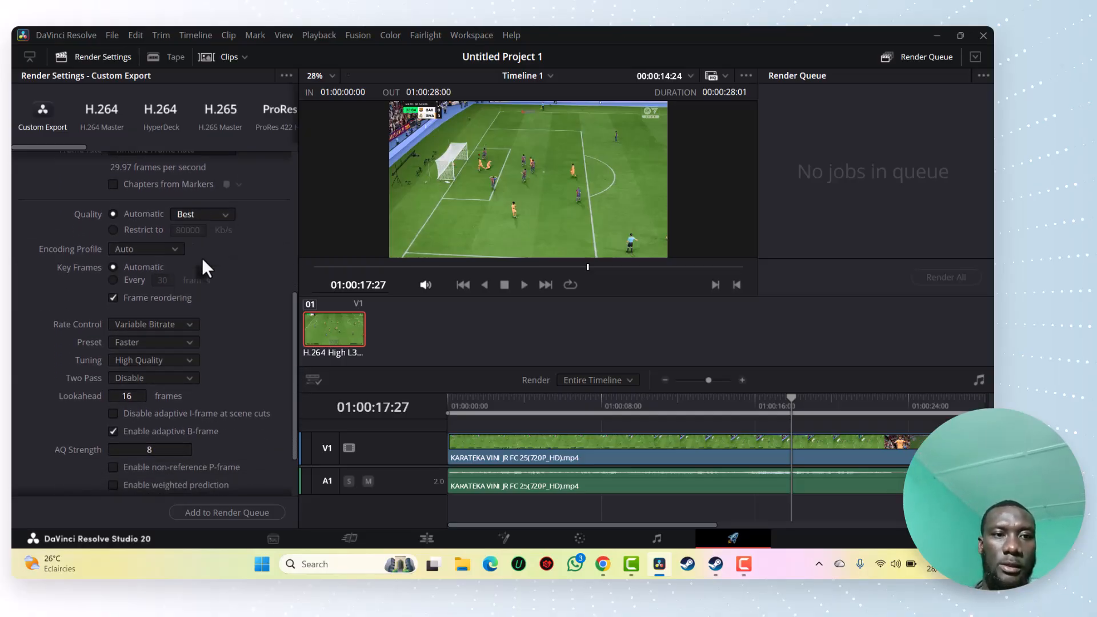
drag(295, 427, 293, 478)
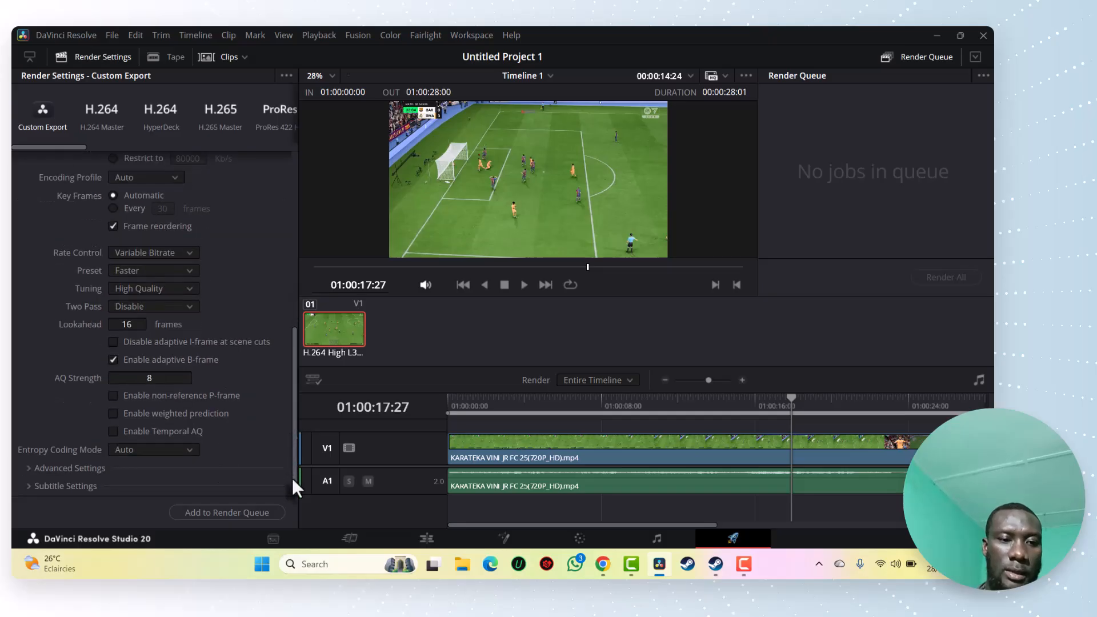
click(259, 513)
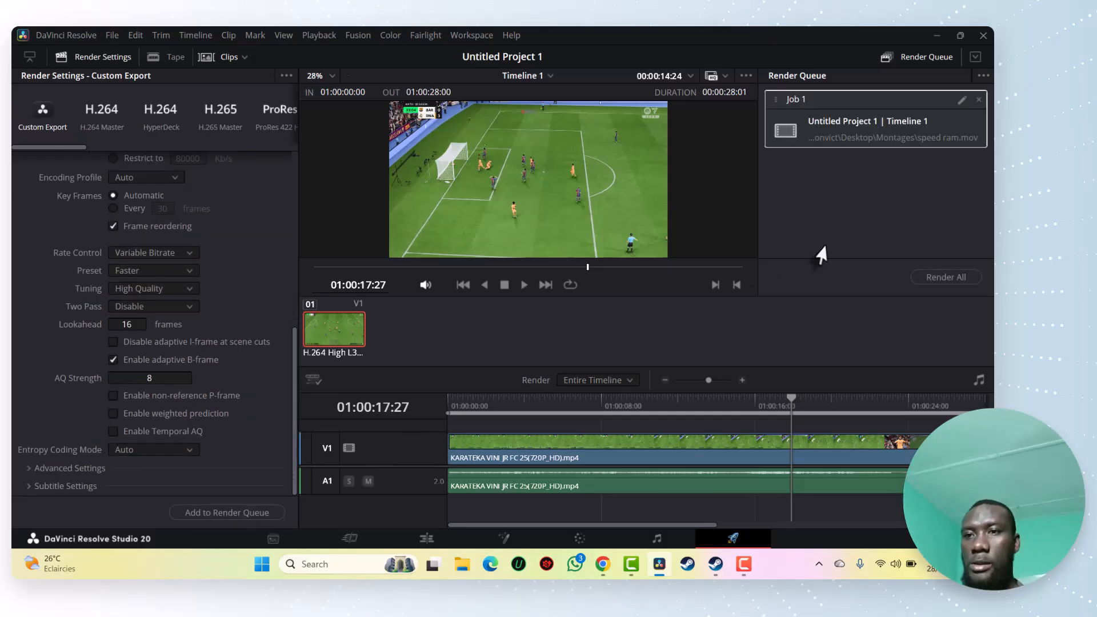
click(937, 276)
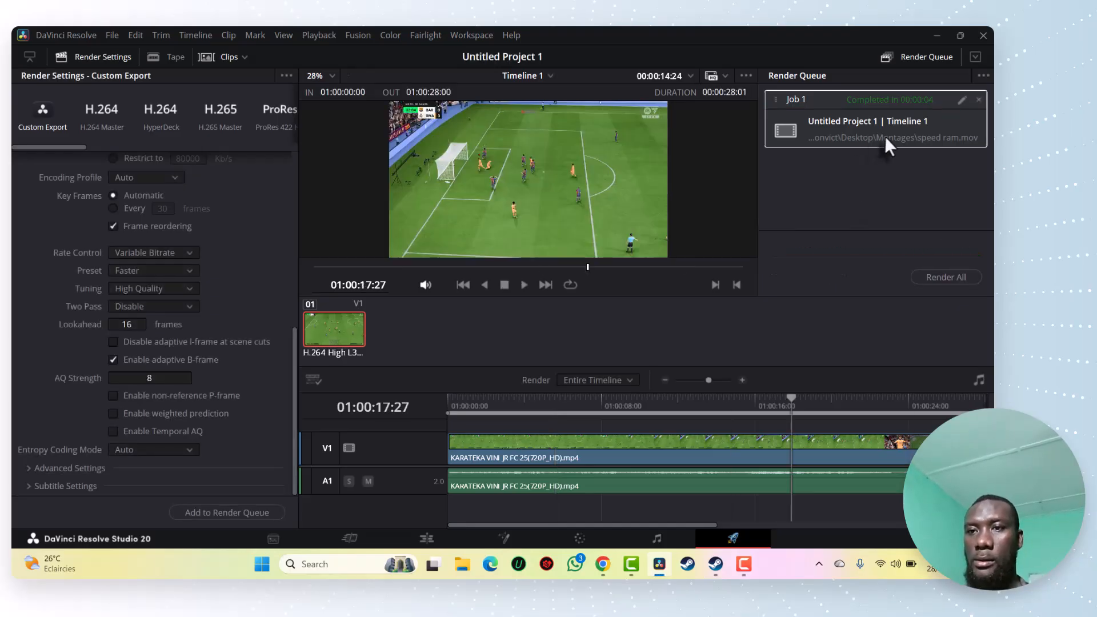
Open the render job's file location, watch the exported speed ram video, and return to DaVinci Resolve
right_click(886, 136)
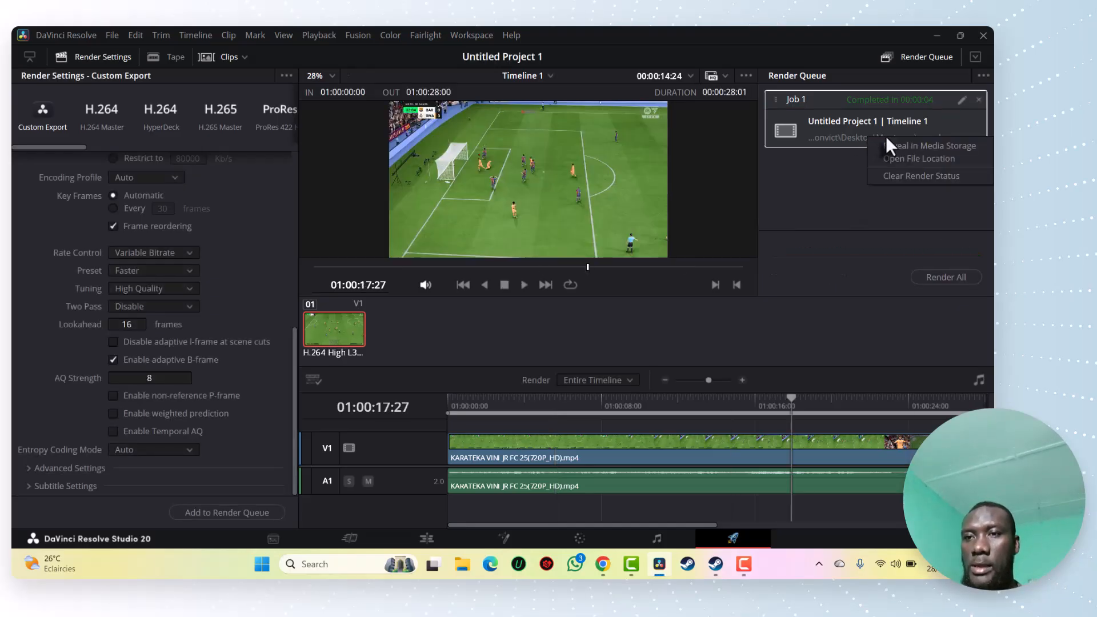
click(916, 160)
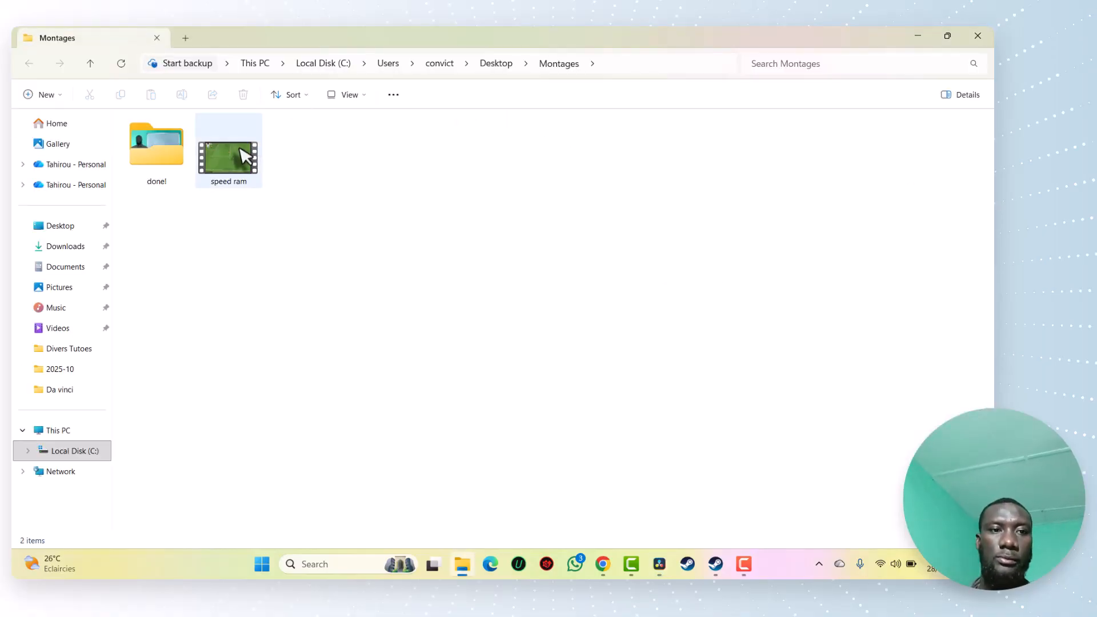
double_click(239, 148)
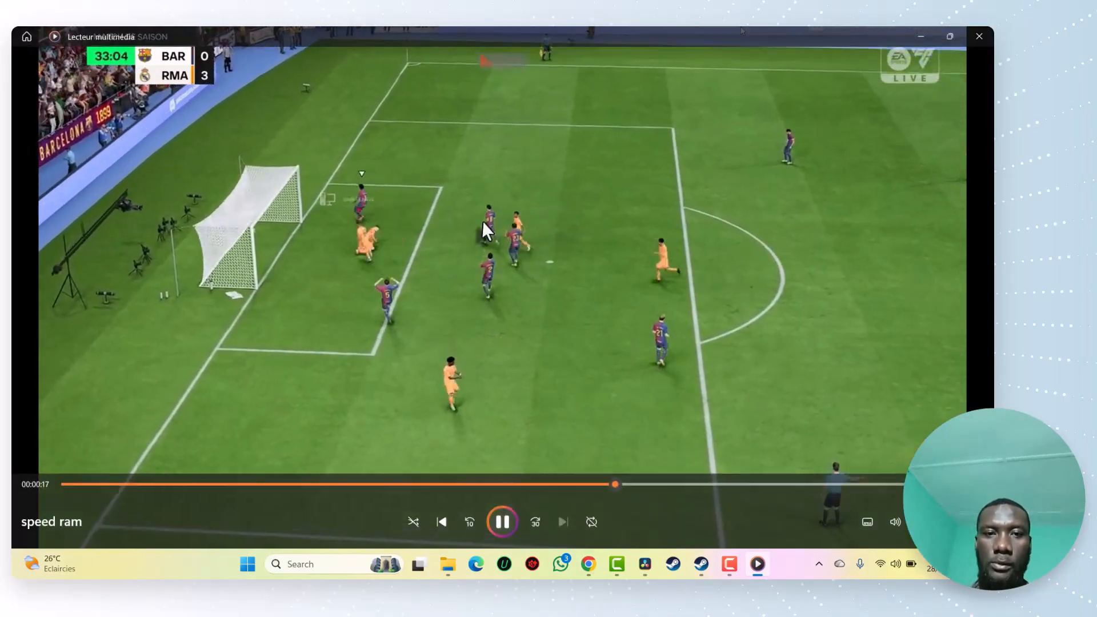
double_click(482, 221)
double_click(836, 161)
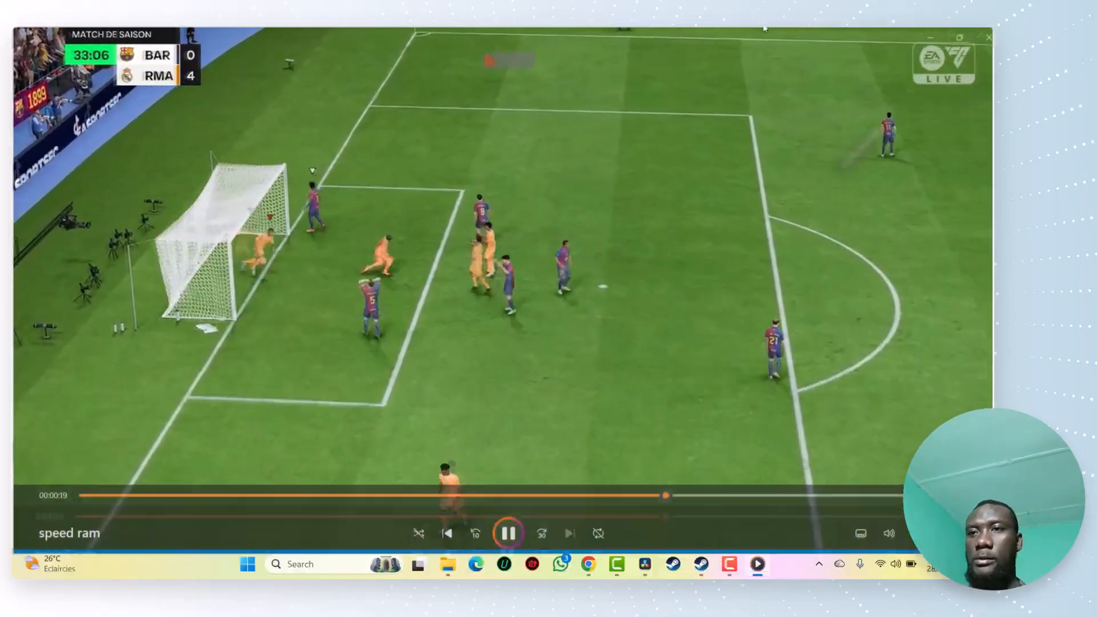
click(979, 36)
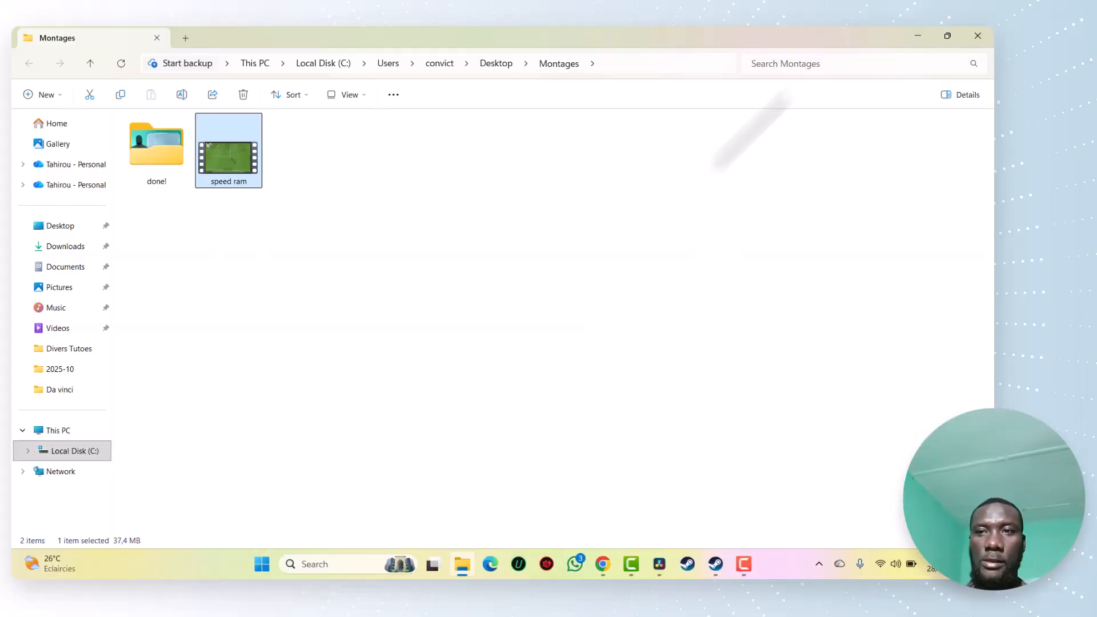
click(918, 36)
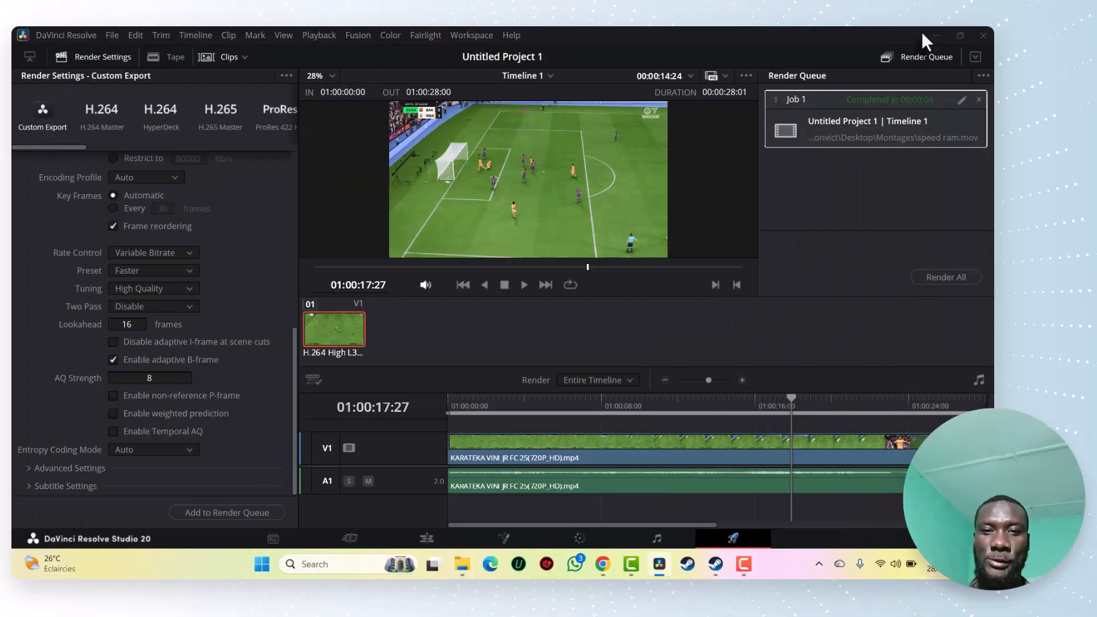